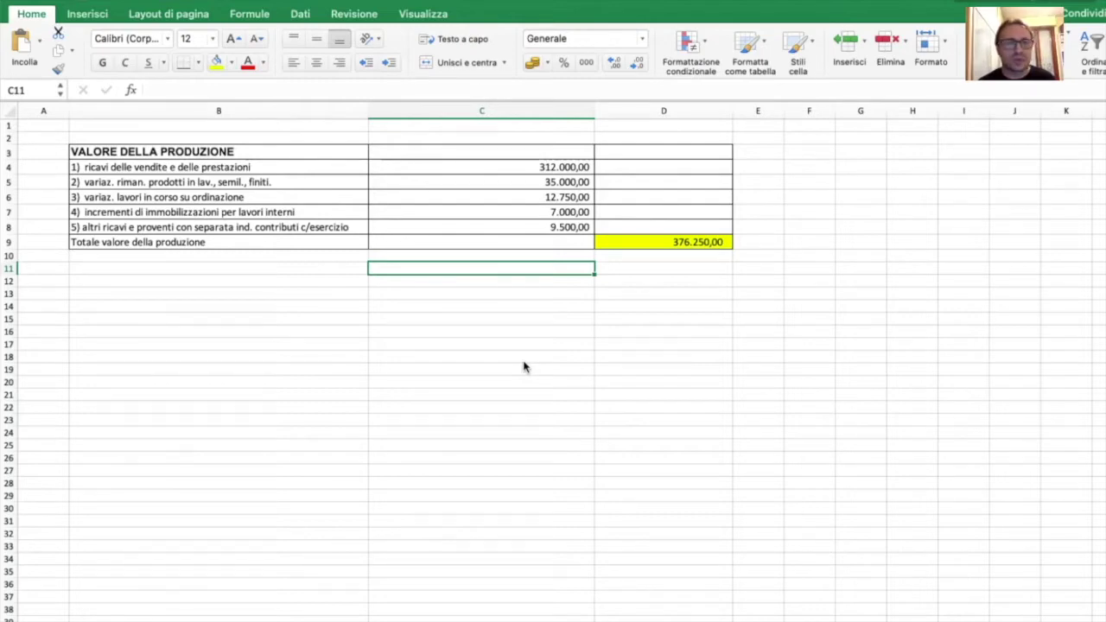
- Select the five items and amounts in B4:C8 and insert a Torta 3D pie chart
key(ctrl+z)
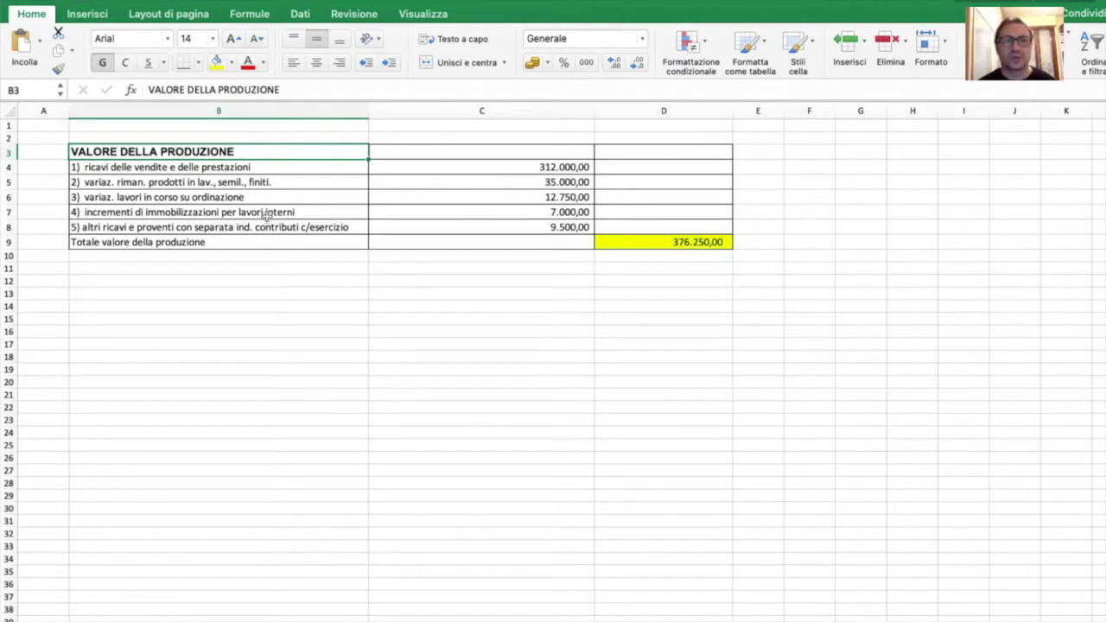
click(176, 167)
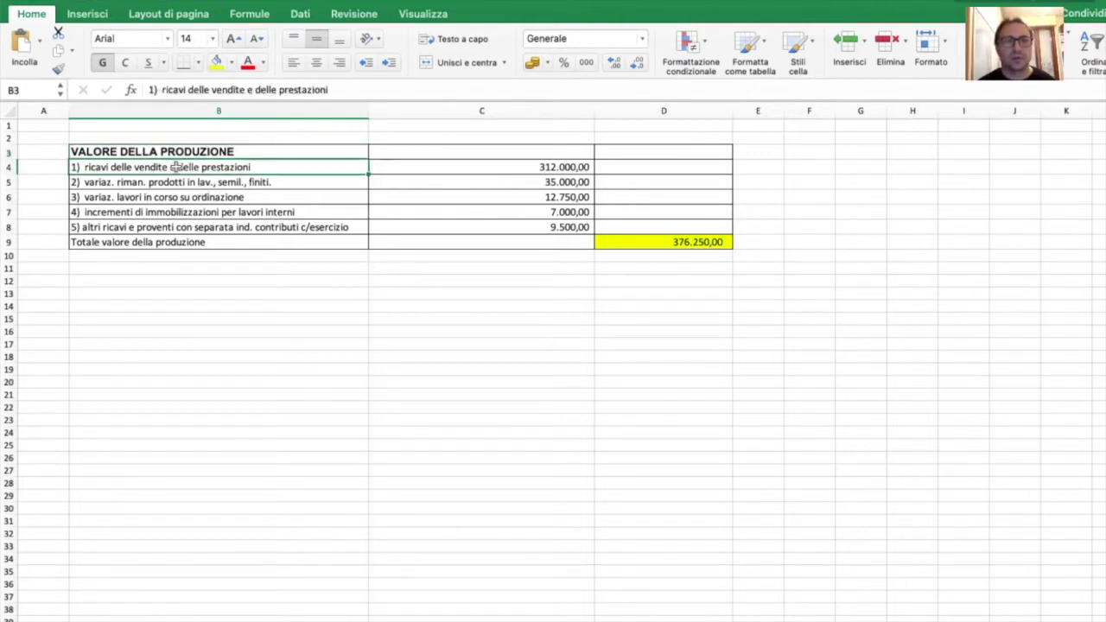
drag(177, 167, 415, 228)
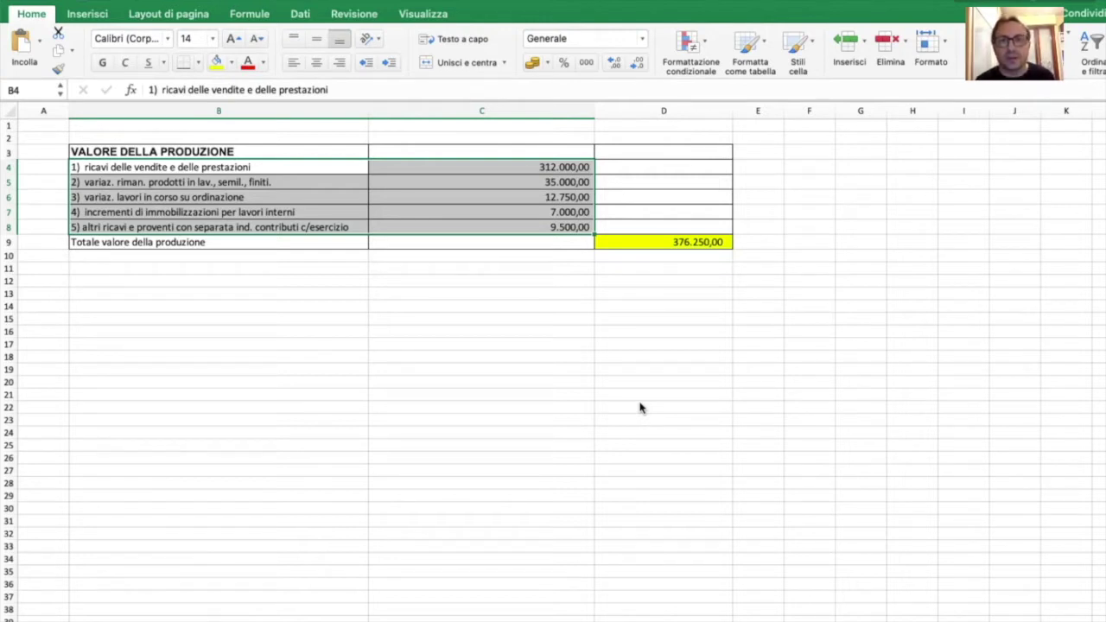
click(91, 17)
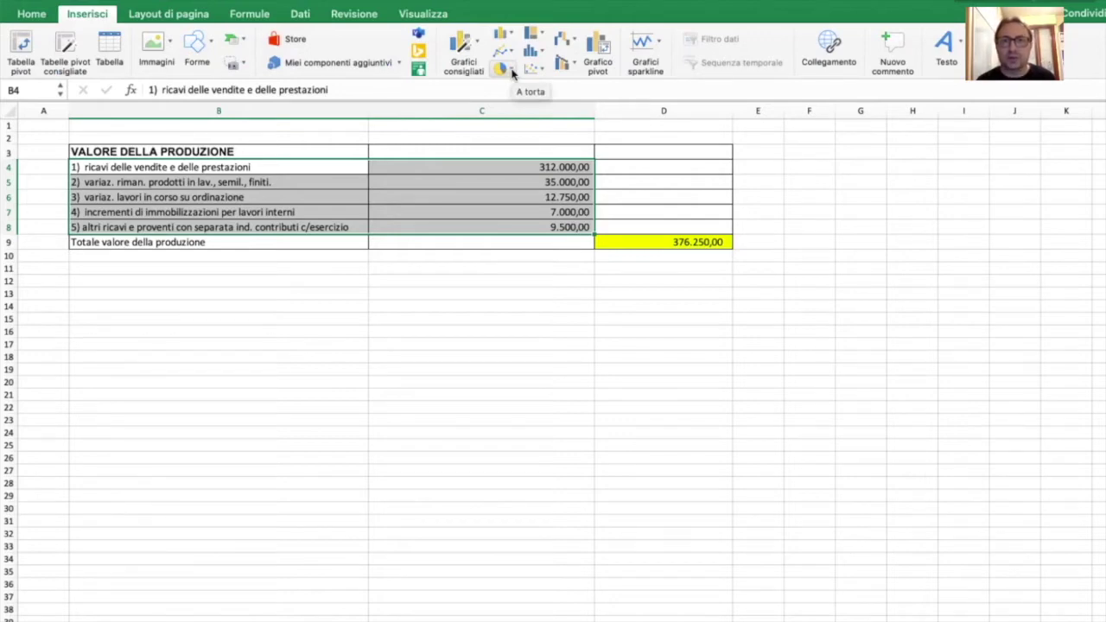
click(511, 69)
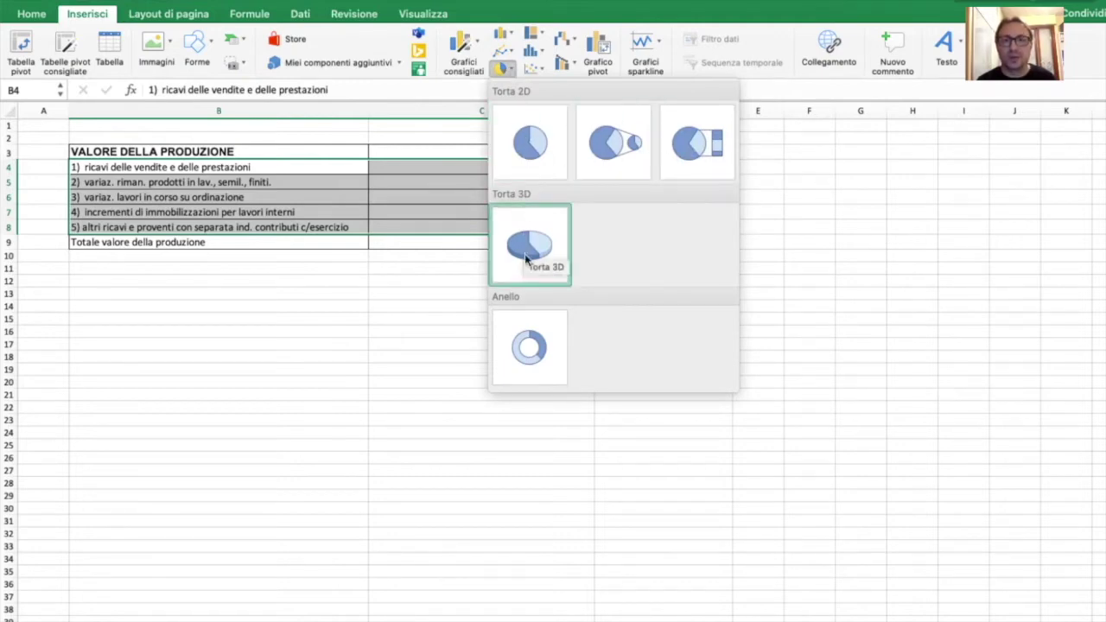
click(526, 259)
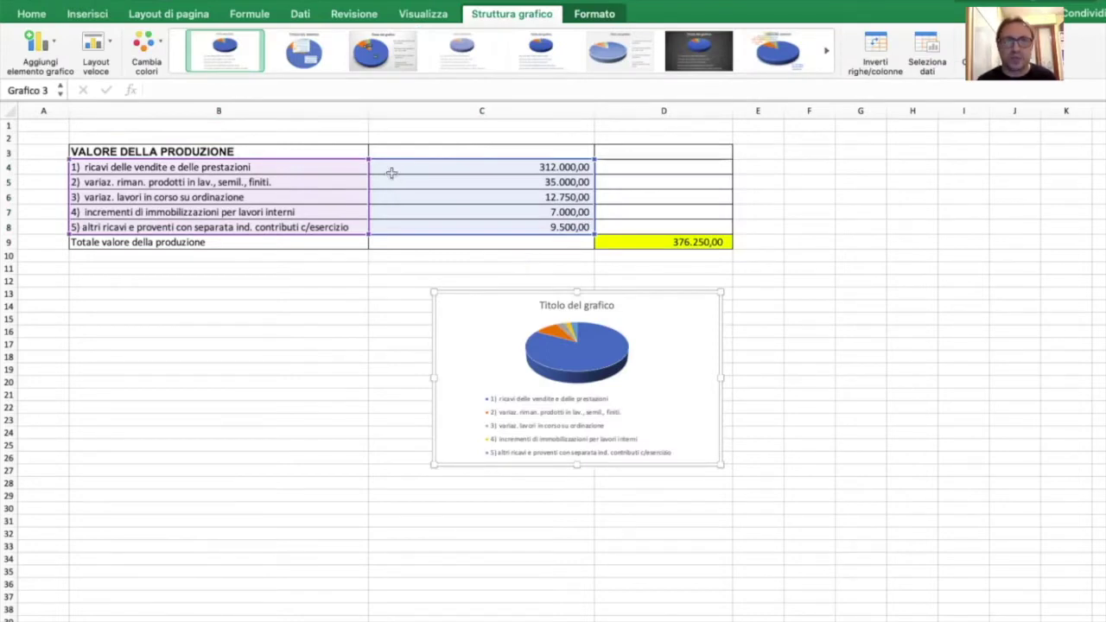
- Try chart styles from the gallery, keeping the one with a caps title and percentage labels
click(313, 57)
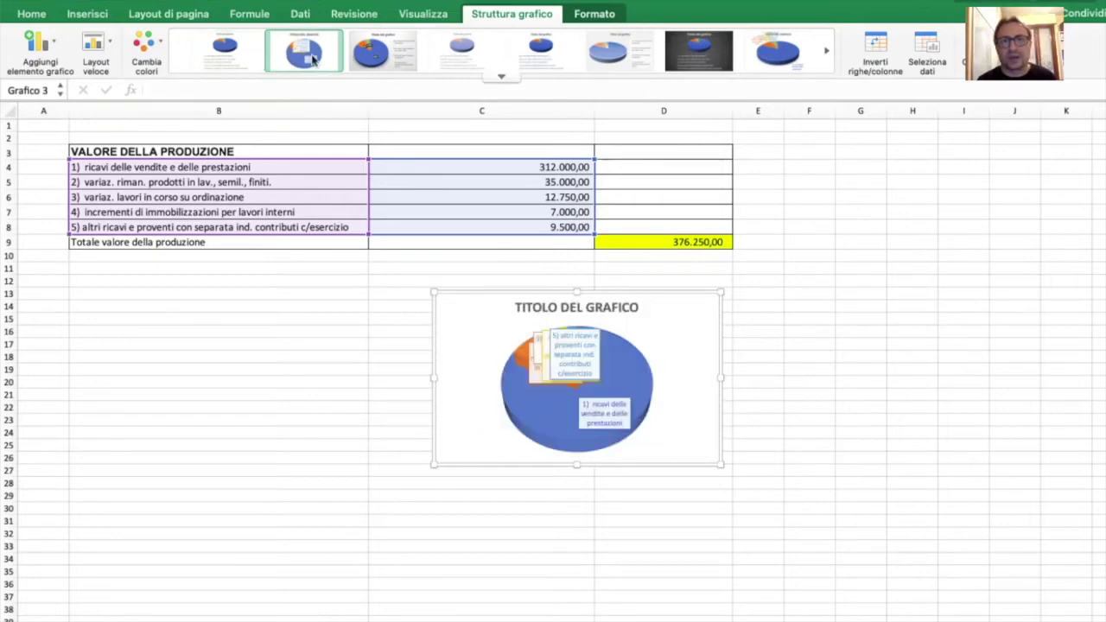
click(378, 61)
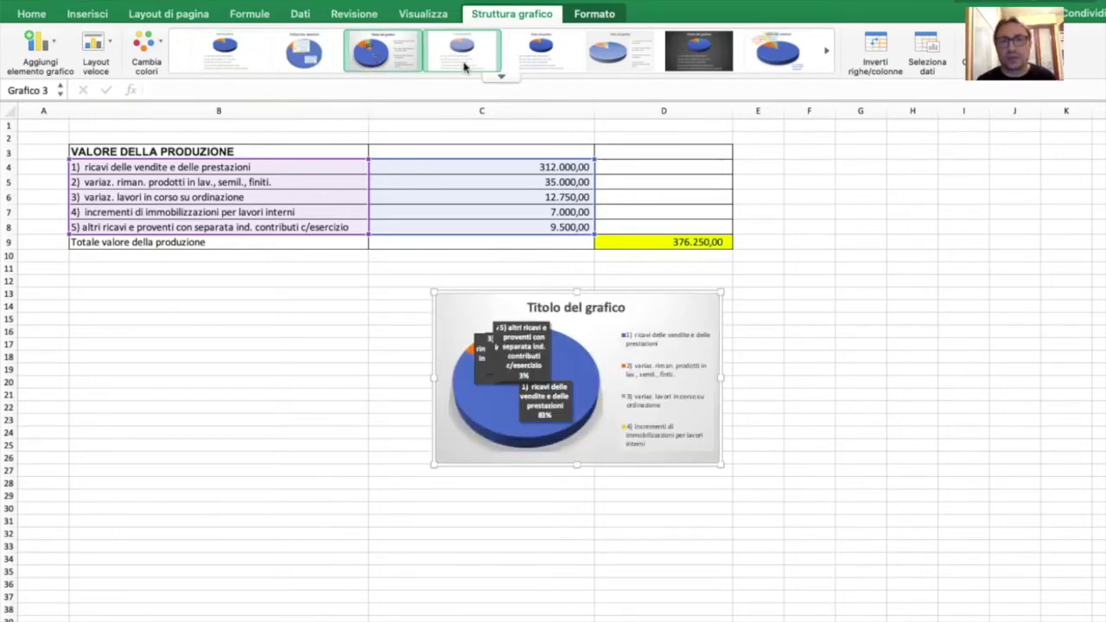
click(463, 65)
key(ctrl+z)
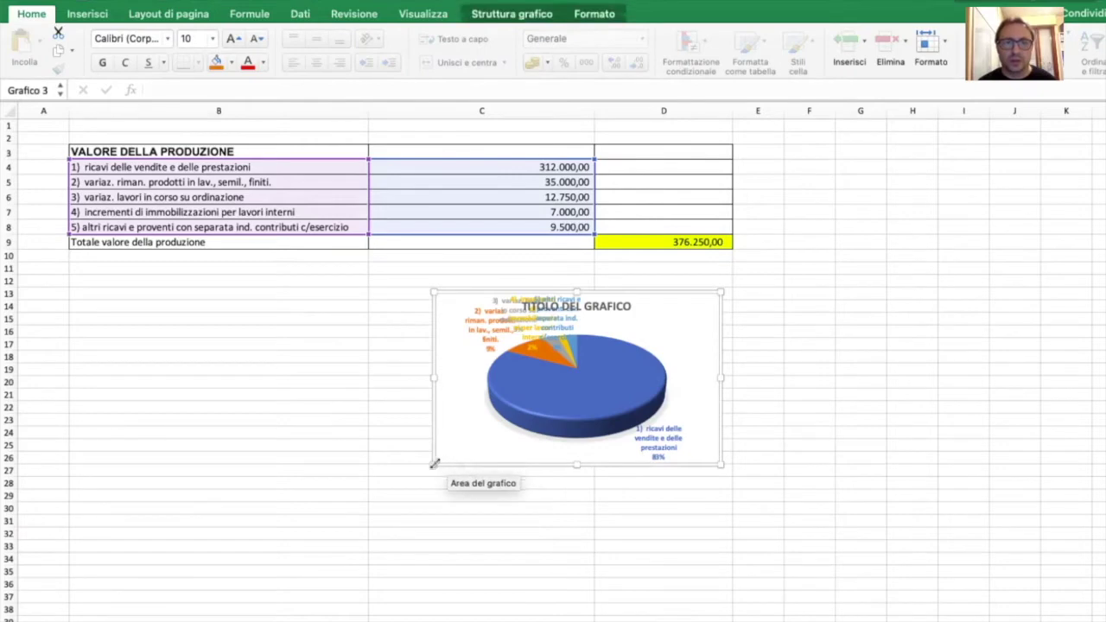
- Enlarge the chart leftward and downward so it spans columns B–D down to row 38
mouse_move(432, 464)
mouse_down()
mouse_move(238, 527)
mouse_move(78, 552)
mouse_up()
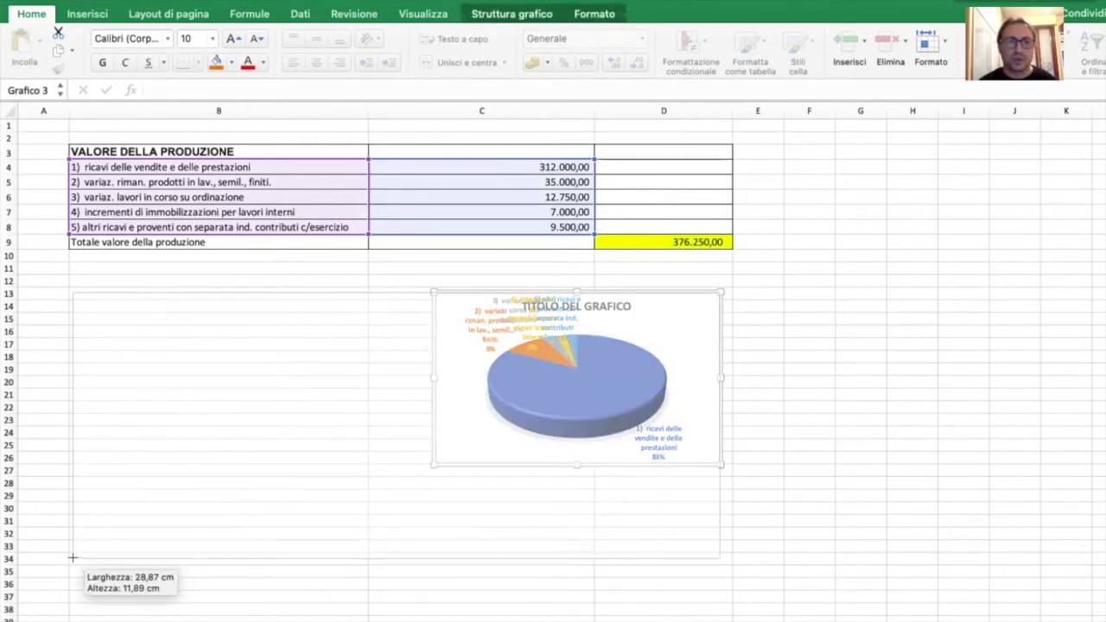
drag(79, 553, 73, 558)
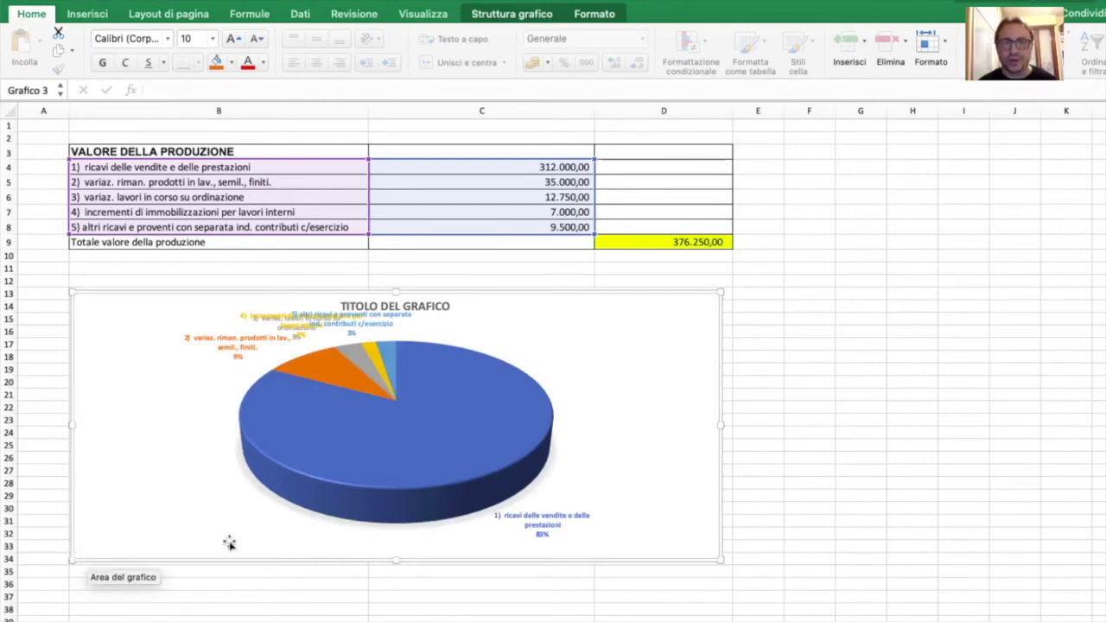
drag(397, 561, 392, 606)
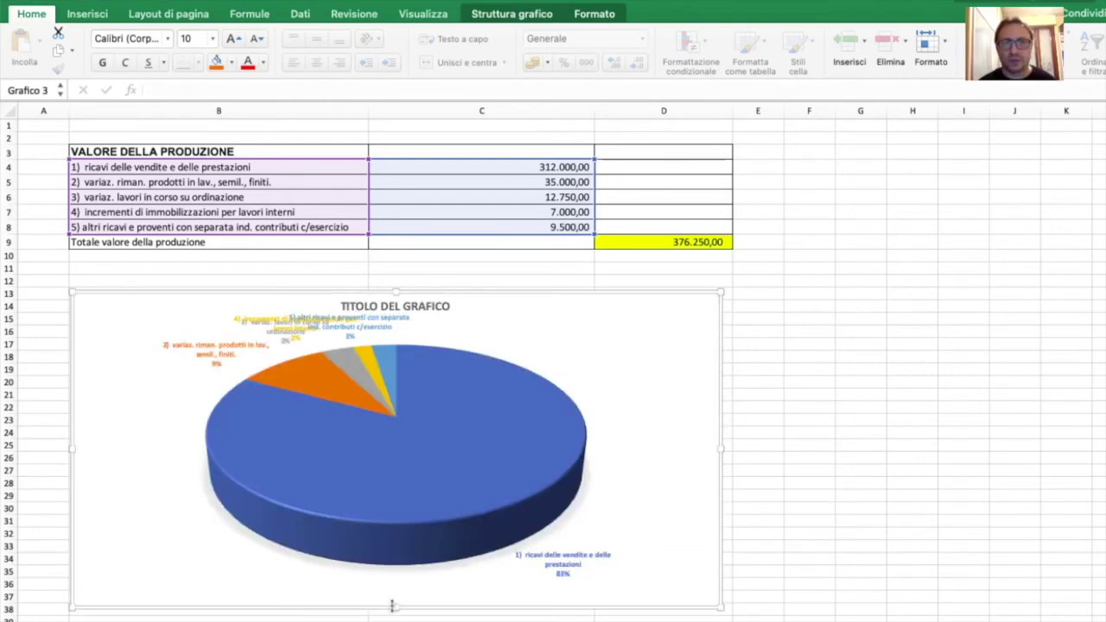
click(434, 307)
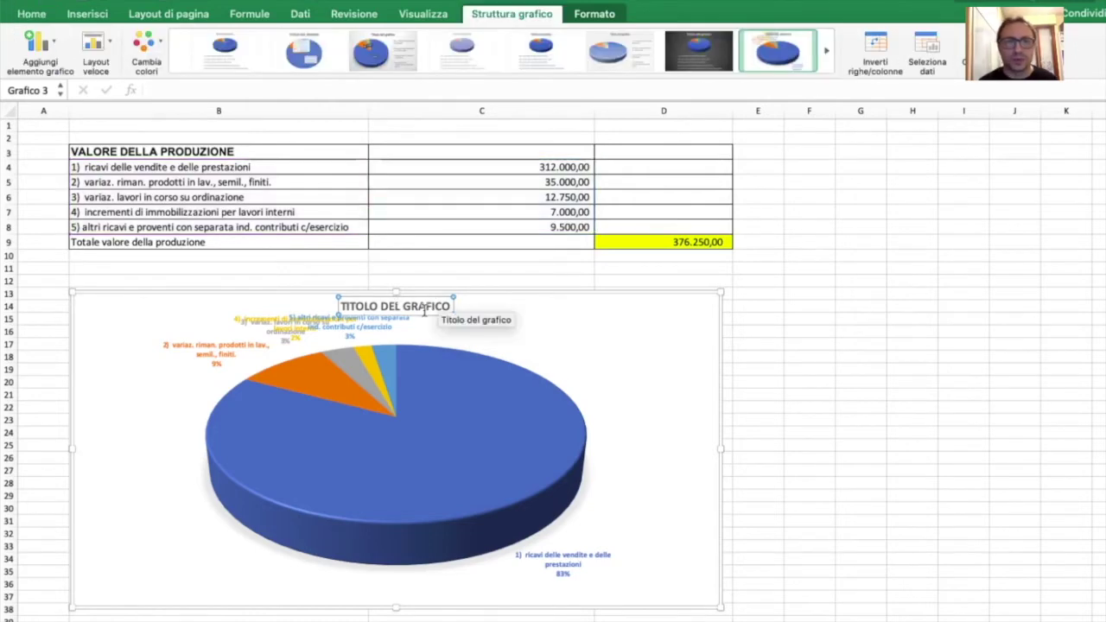
- Replace the placeholder chart title with 'VALORE DELLA PRODUZIONE' and deselect the chart
drag(448, 307, 345, 306)
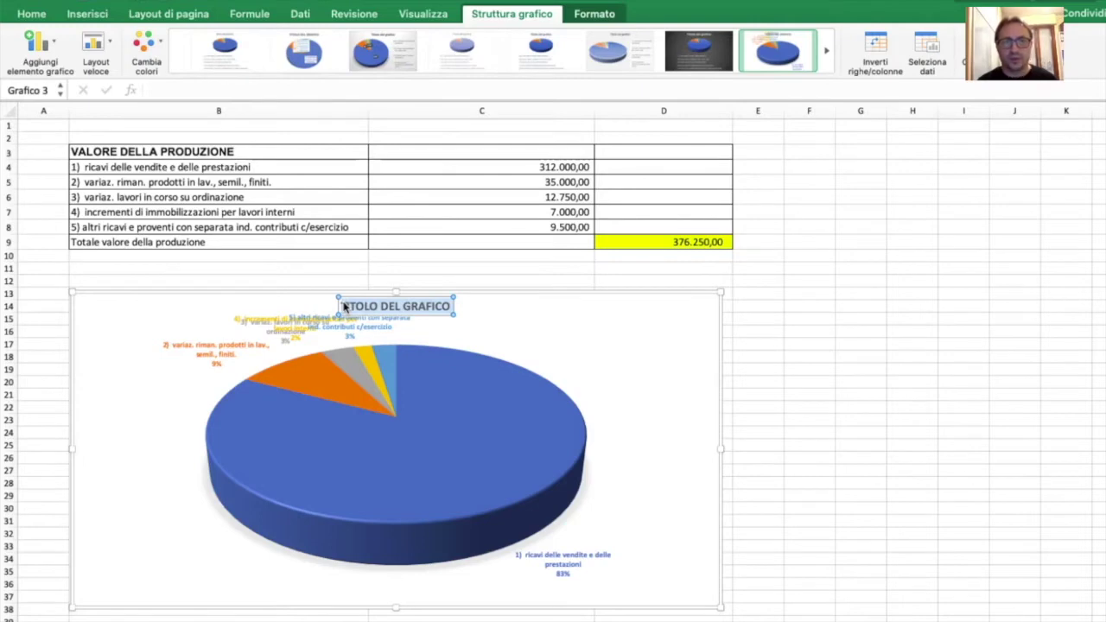
text(V)
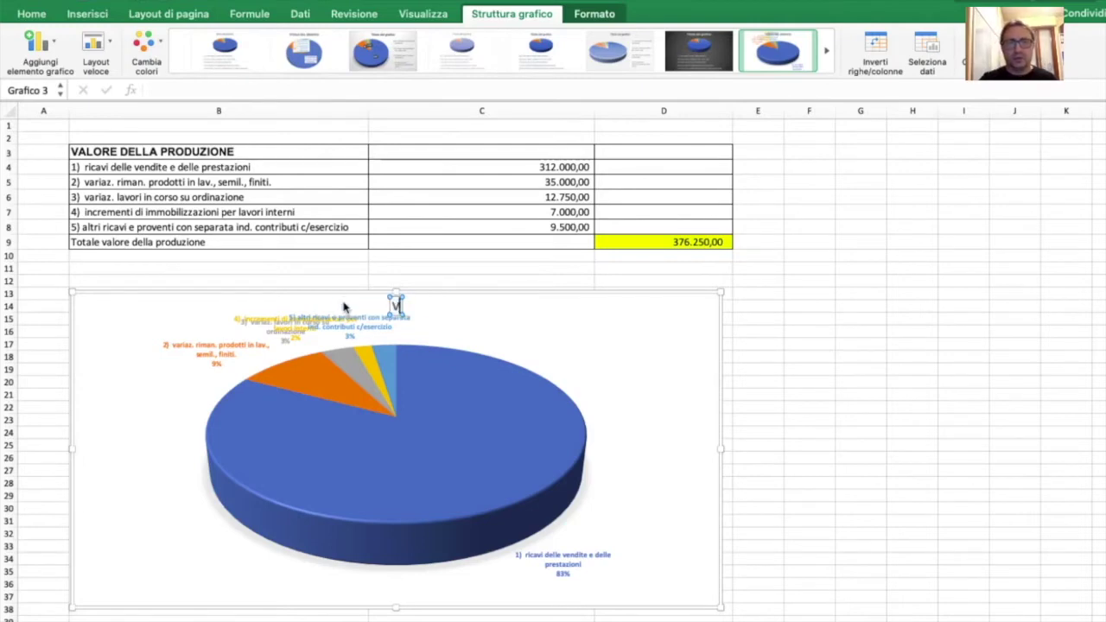
text(ALORE DELLA PRODUZIONE)
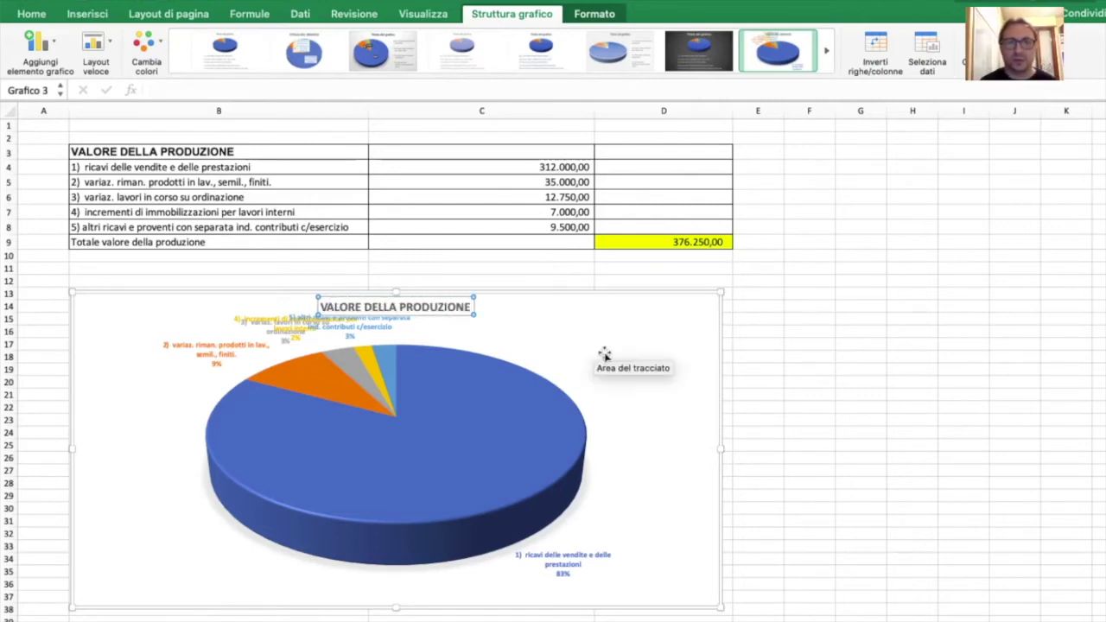
click(639, 414)
click(773, 359)
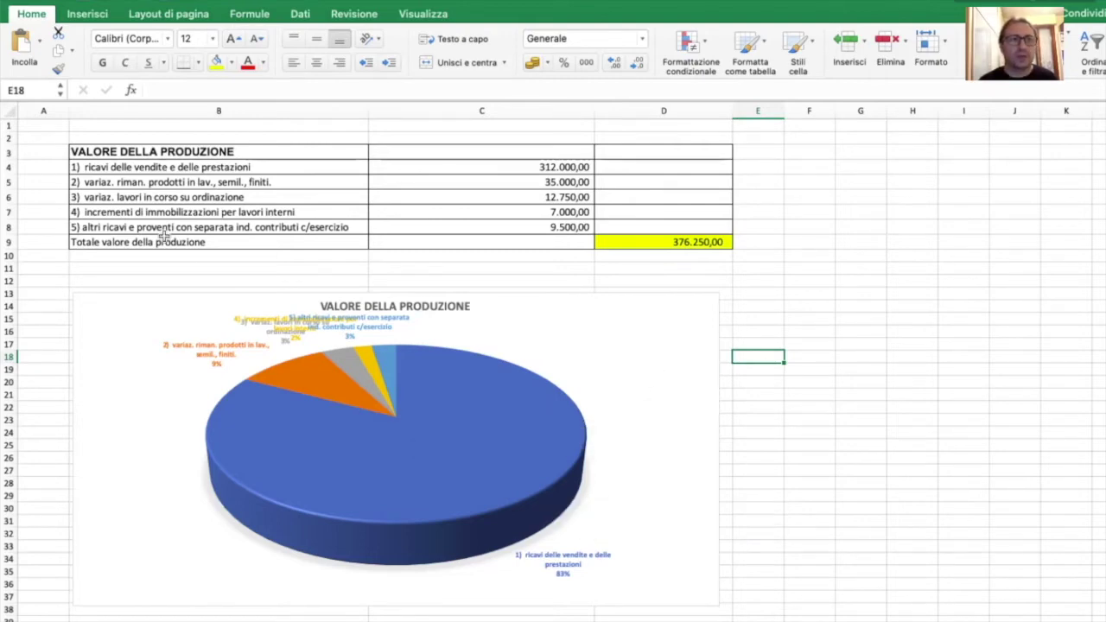
click(51, 44)
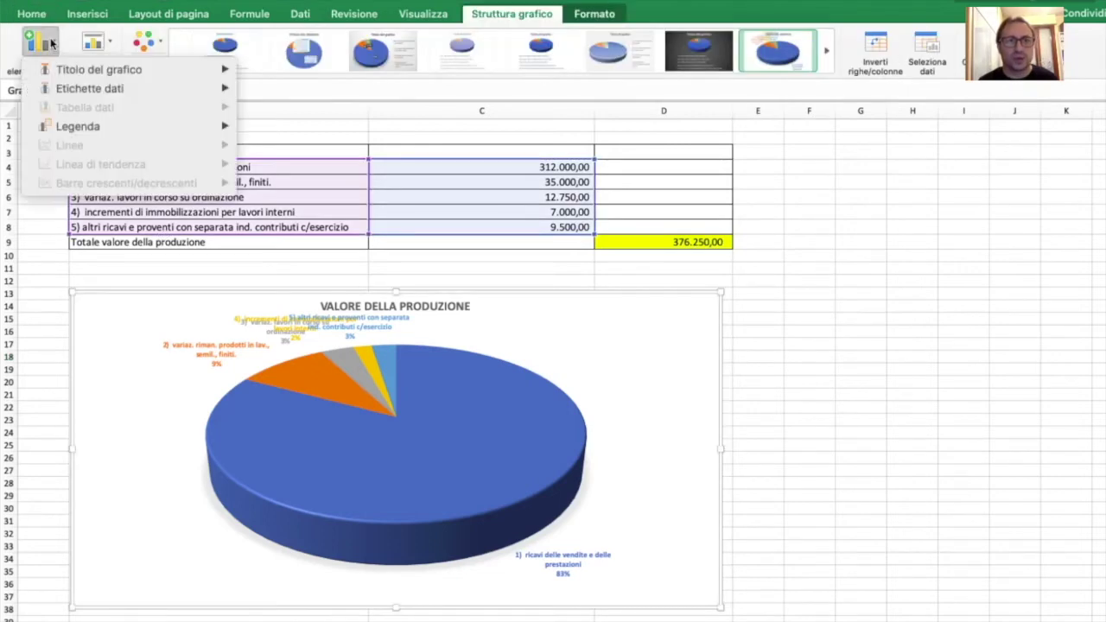
- Place a Legenda listing the five production items to the right (A destra) of the pie
mouse_move(78, 126)
click(344, 168)
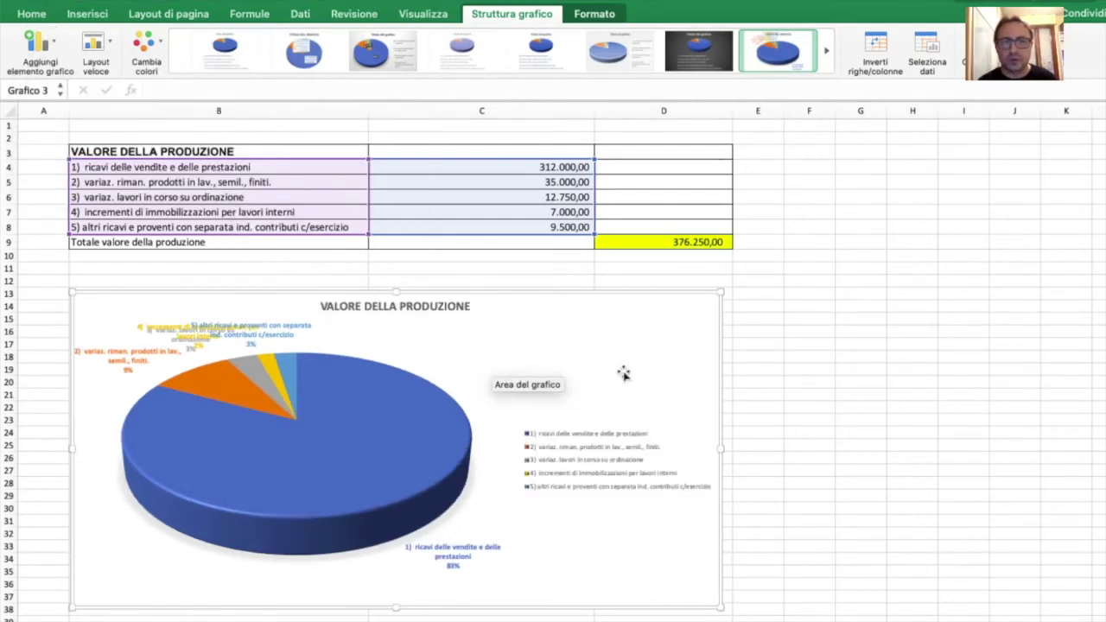
scroll(553, 437, up, 3)
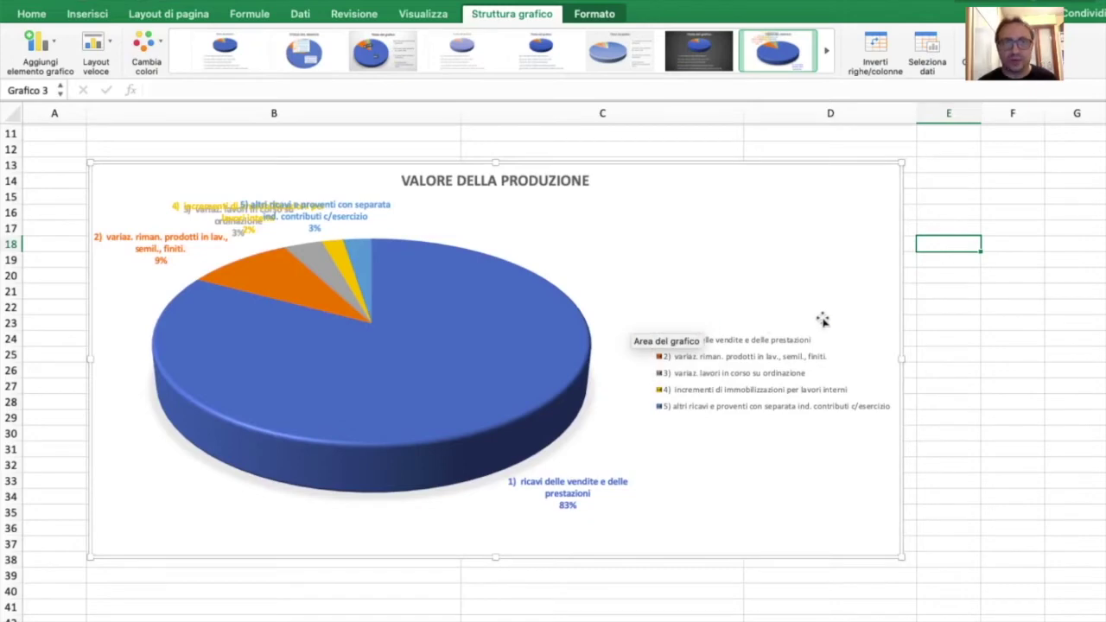
scroll(823, 319, down, 3)
click(597, 256)
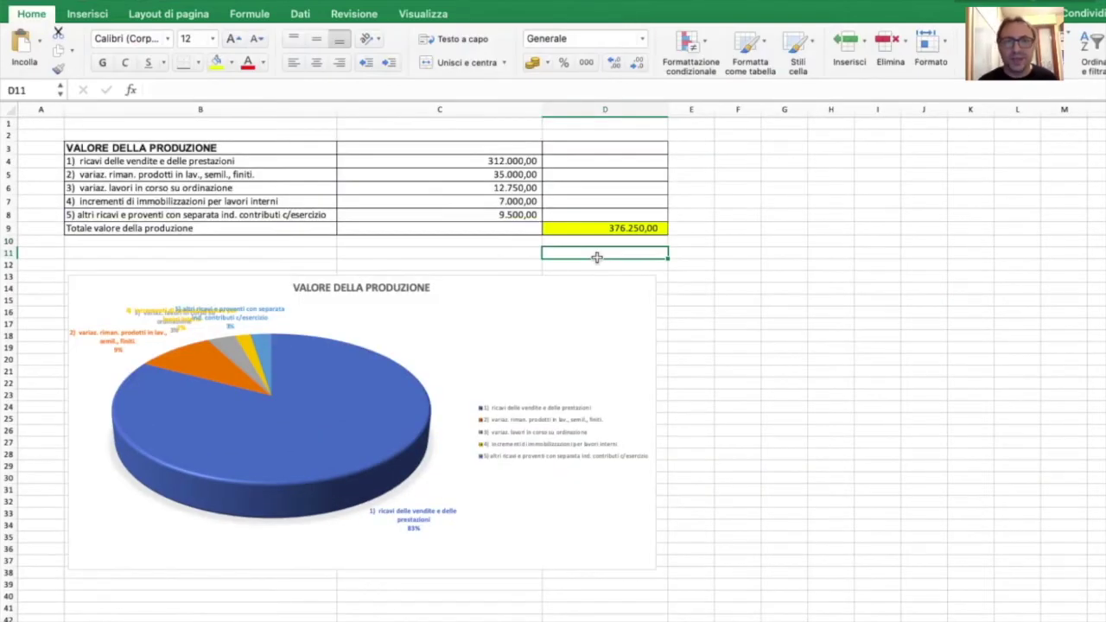
click(516, 321)
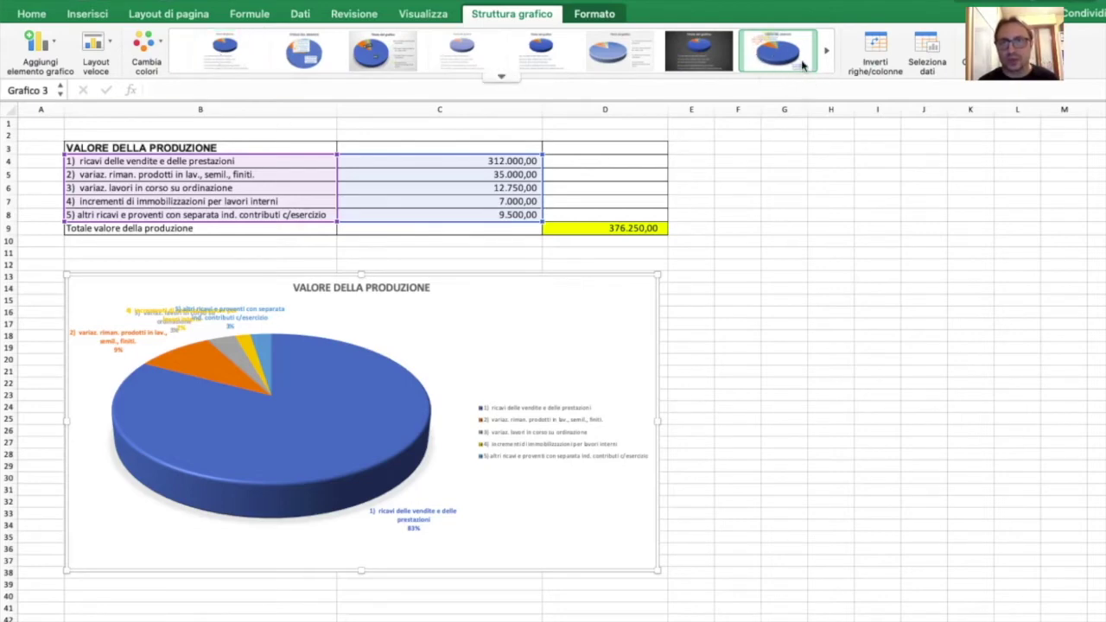
- Try dark, white, pale and bold blue styles from the Struttura grafico style gallery
click(707, 56)
click(630, 54)
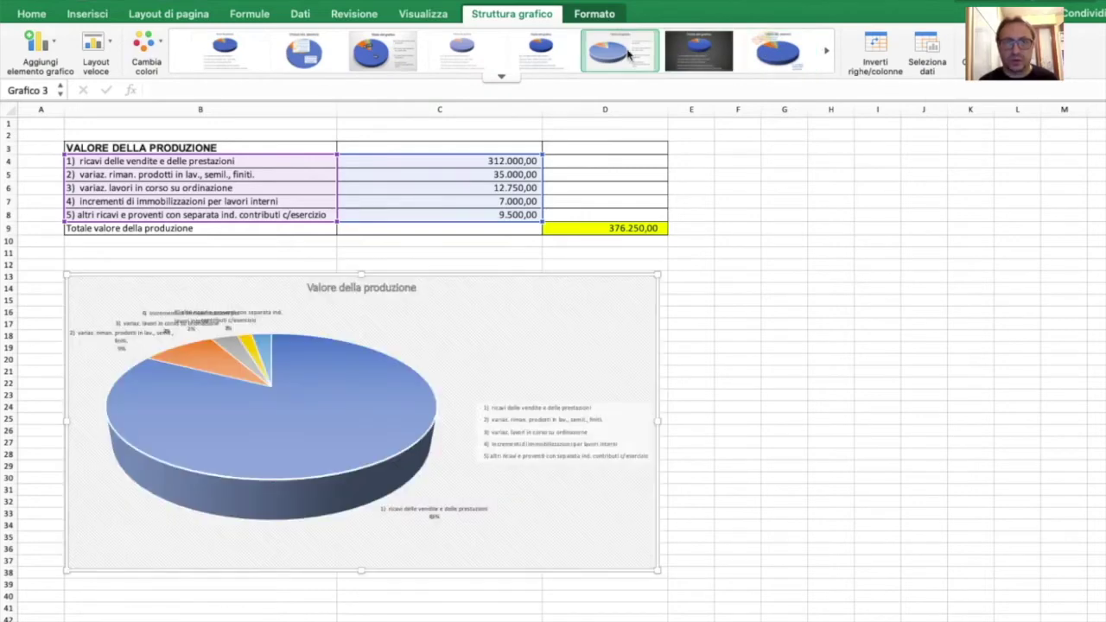
click(558, 54)
click(472, 49)
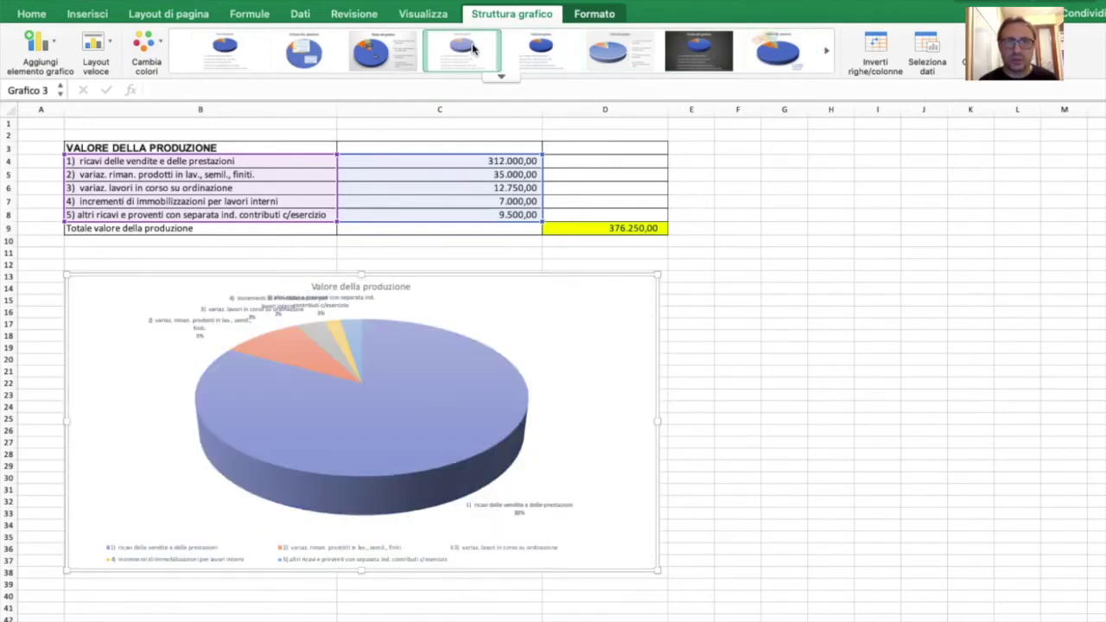
click(778, 52)
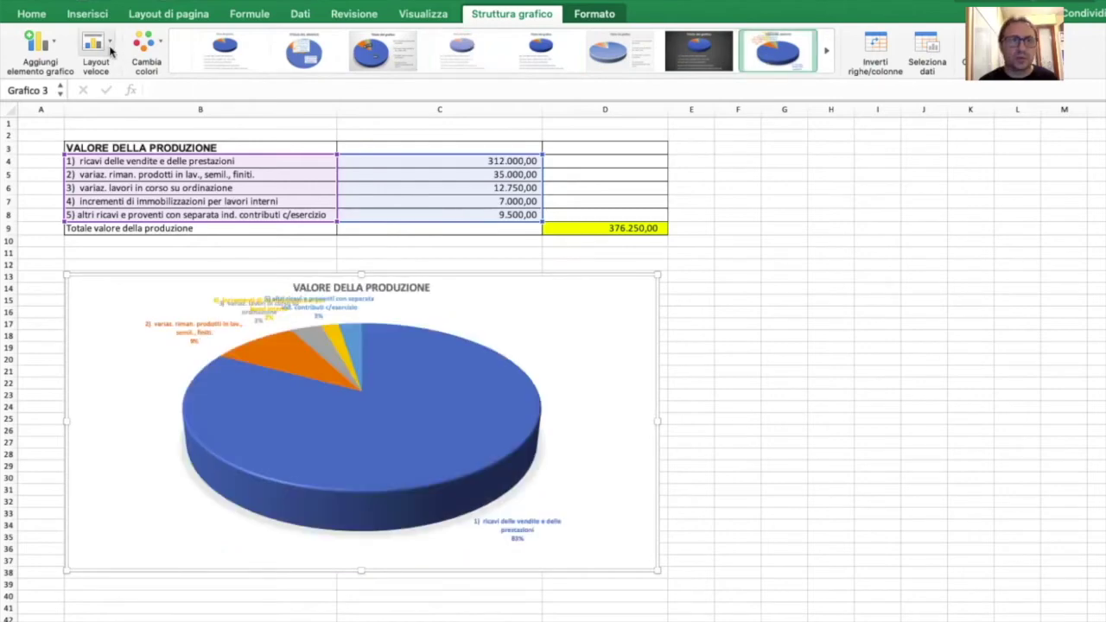
click(108, 47)
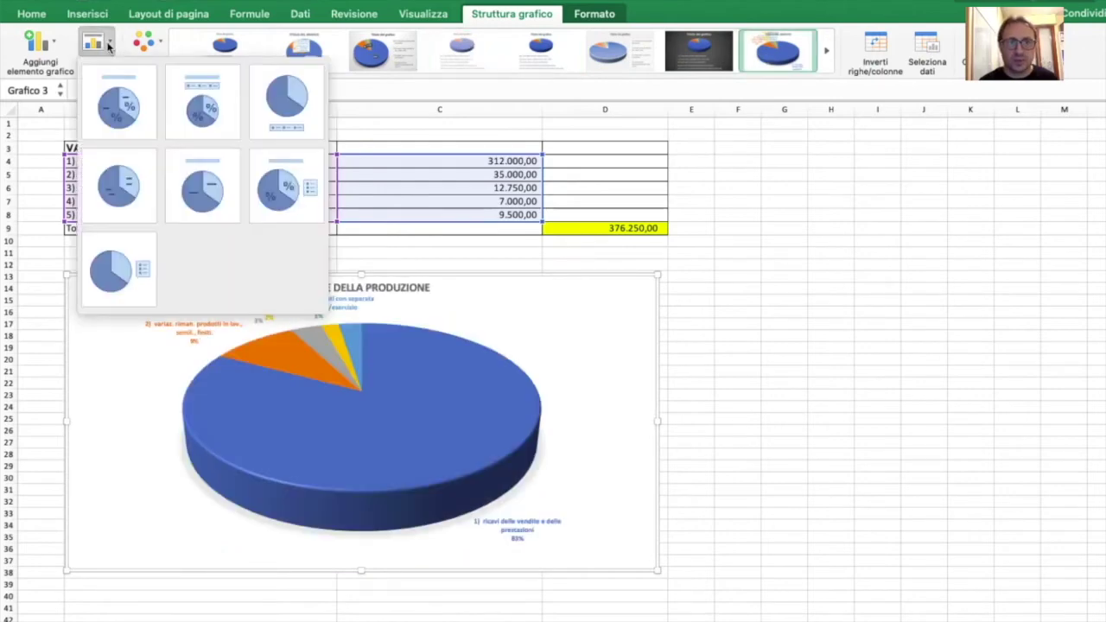
click(281, 200)
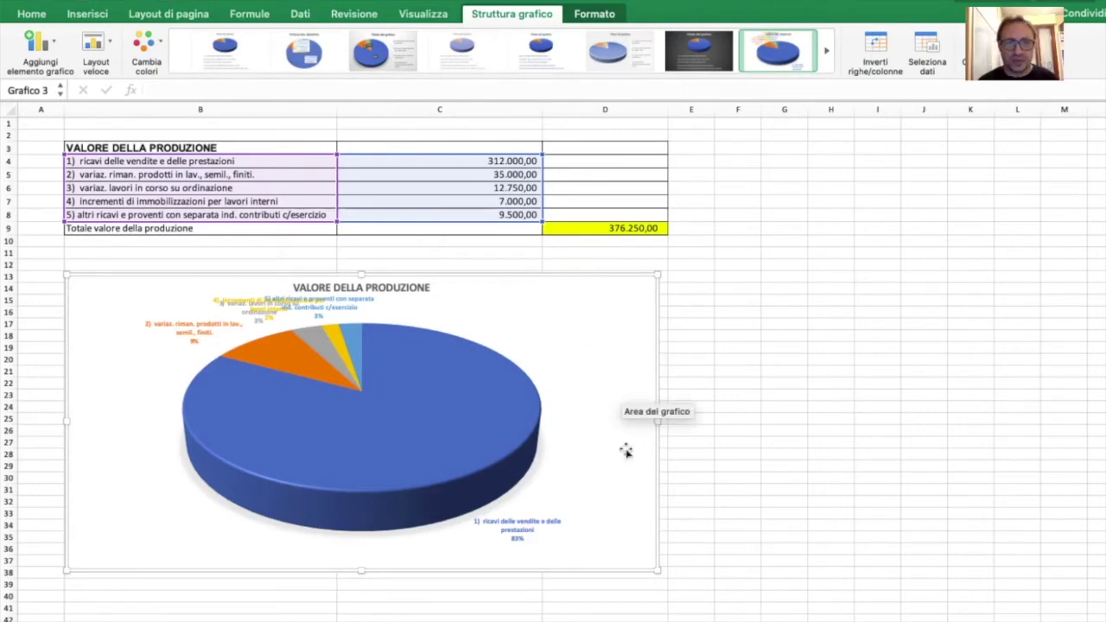
- Put the legend back on the right and stretch the chart wider, out to column H
click(60, 51)
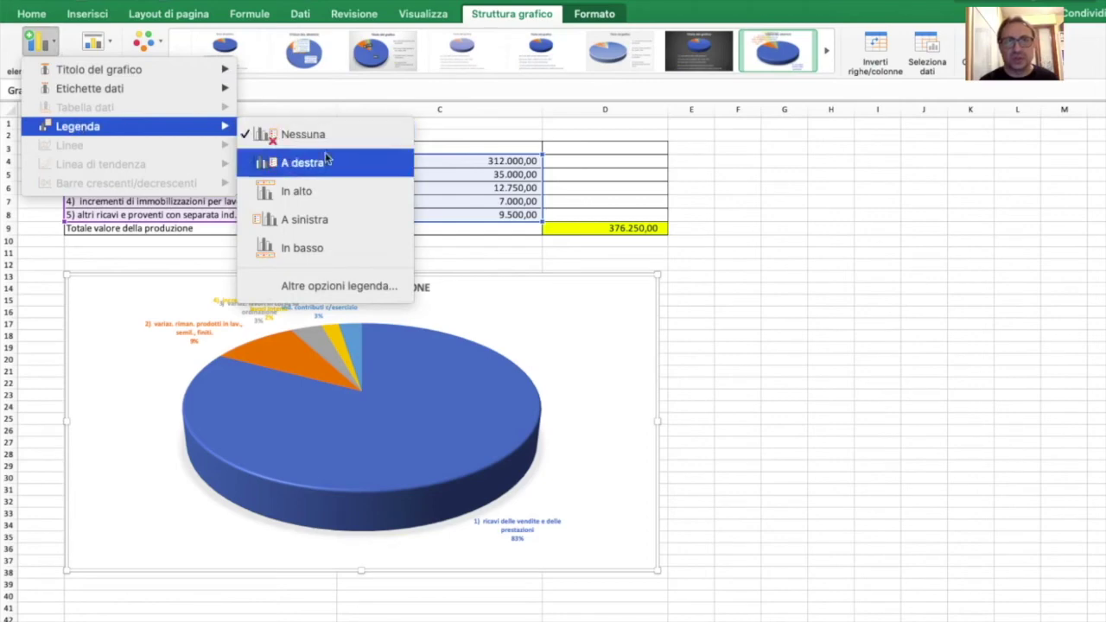
click(333, 162)
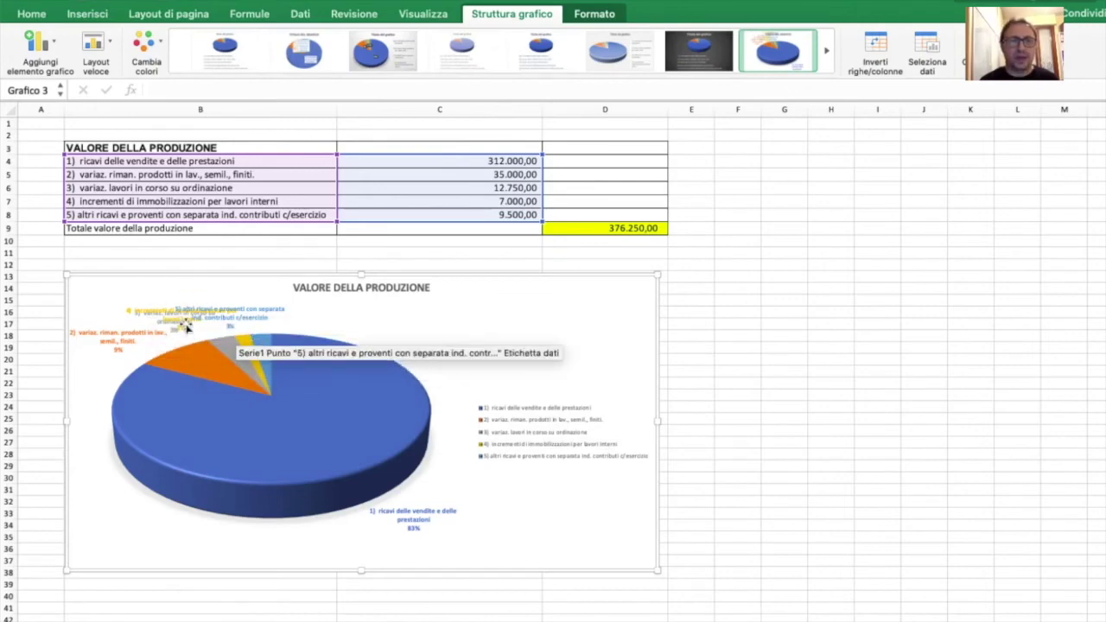
drag(657, 570, 745, 618)
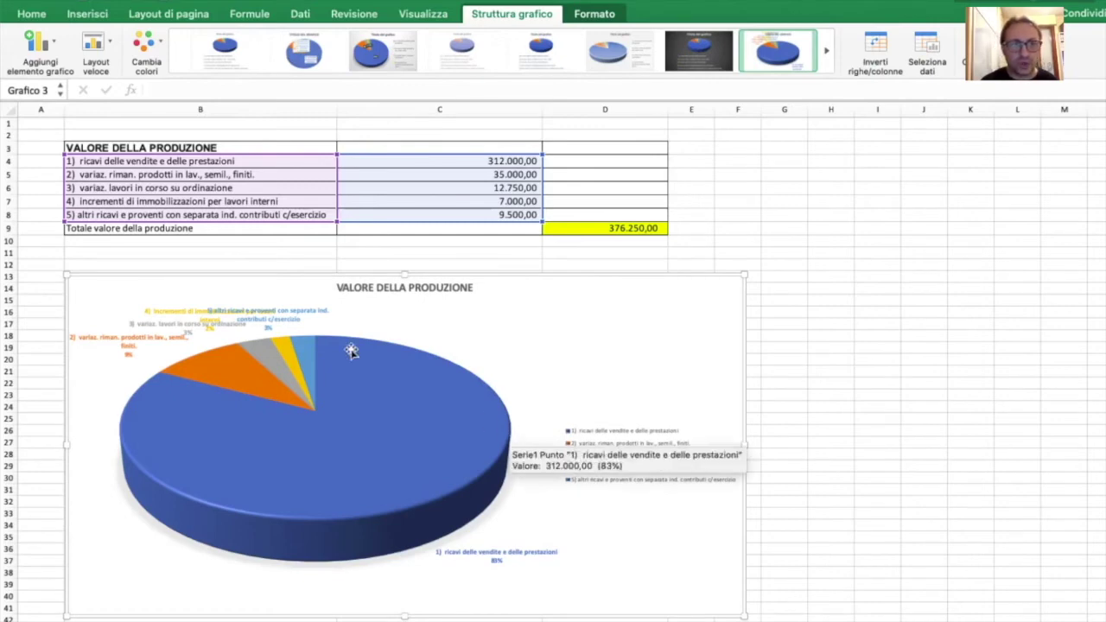
click(54, 45)
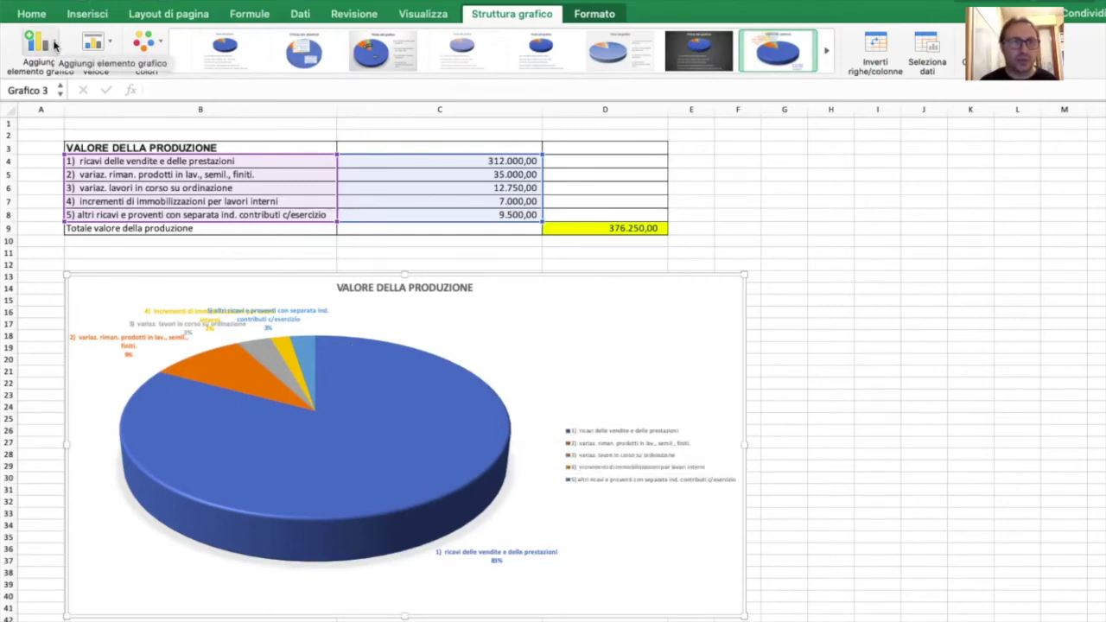
mouse_move(90, 88)
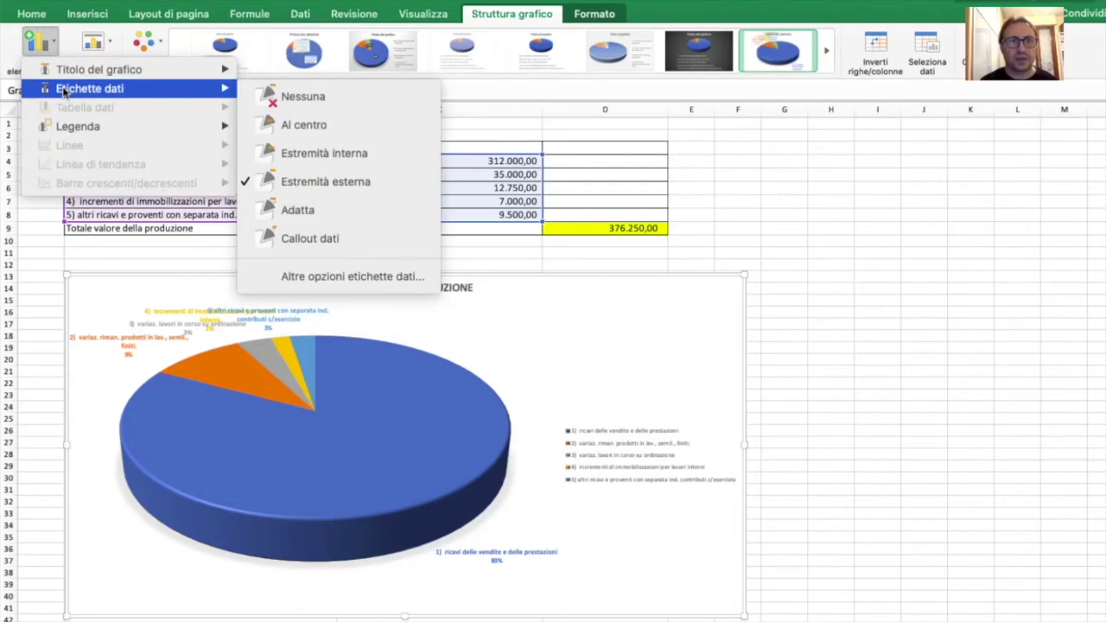
- Make data labels show Nome serie, Nome categoria, Percentuale and Chiave legenda, with Valore unchecked
click(336, 277)
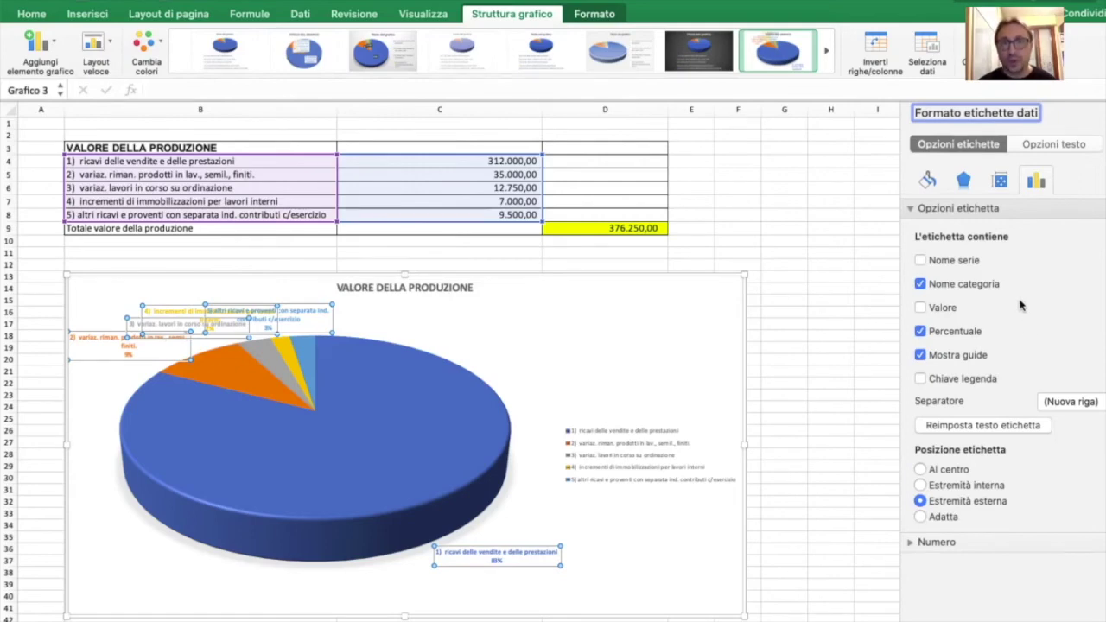
click(922, 260)
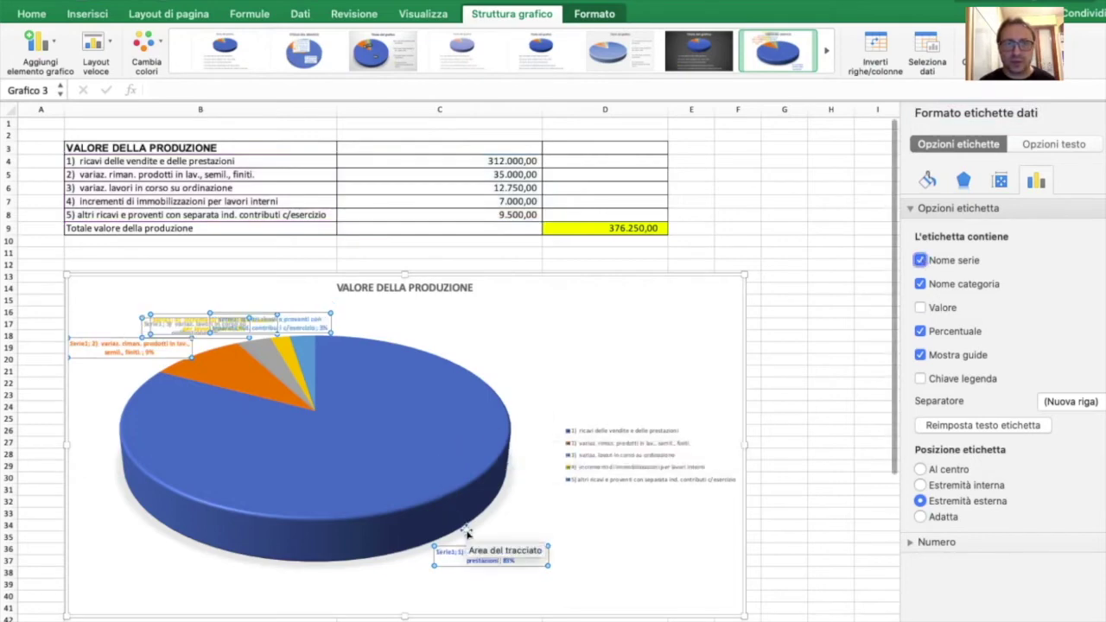
click(920, 284)
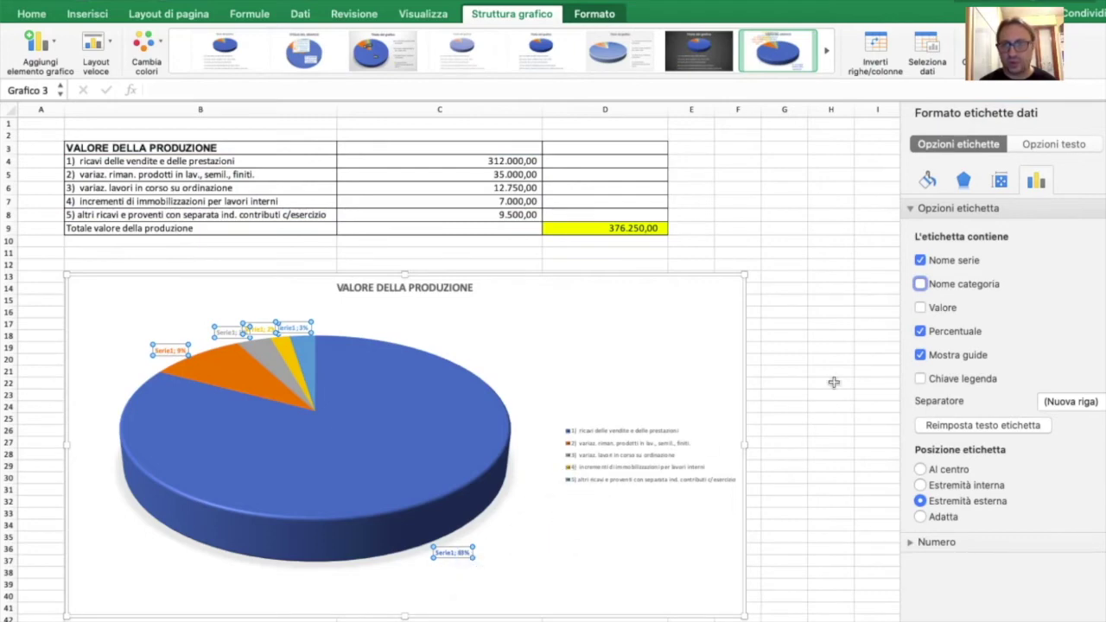
click(921, 284)
click(920, 309)
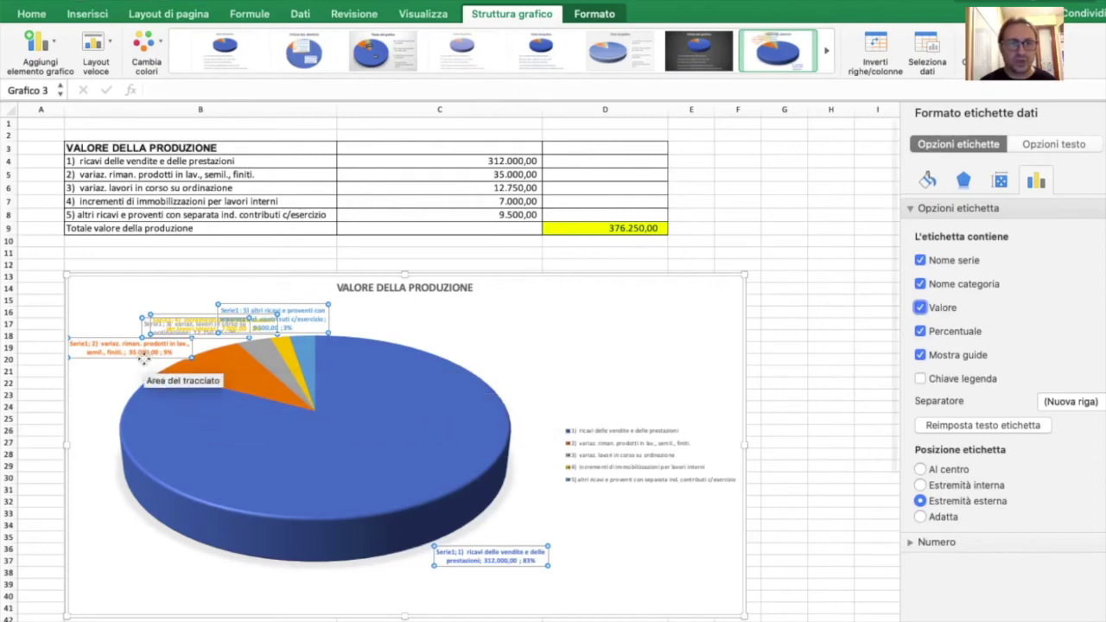
click(921, 309)
click(921, 333)
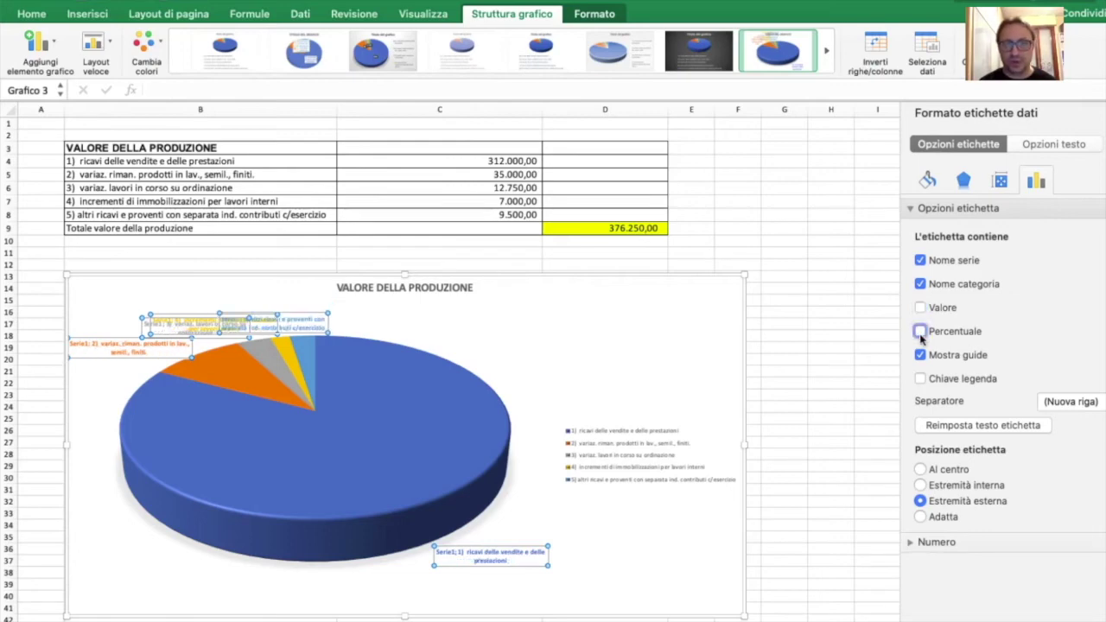
click(921, 332)
click(921, 379)
click(444, 568)
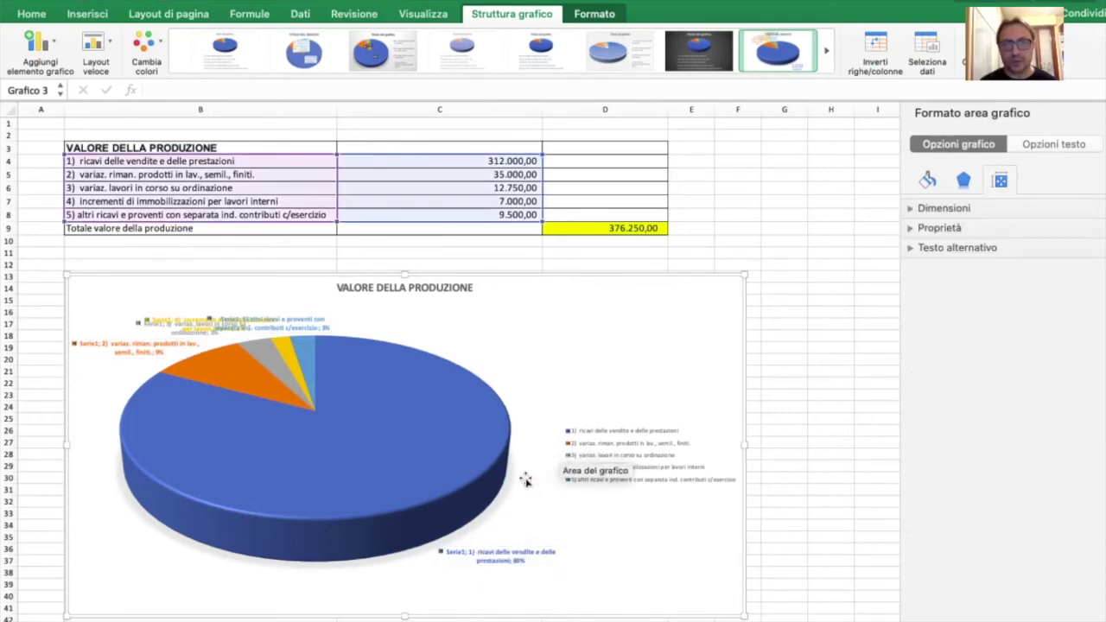
mouse_move(527, 512)
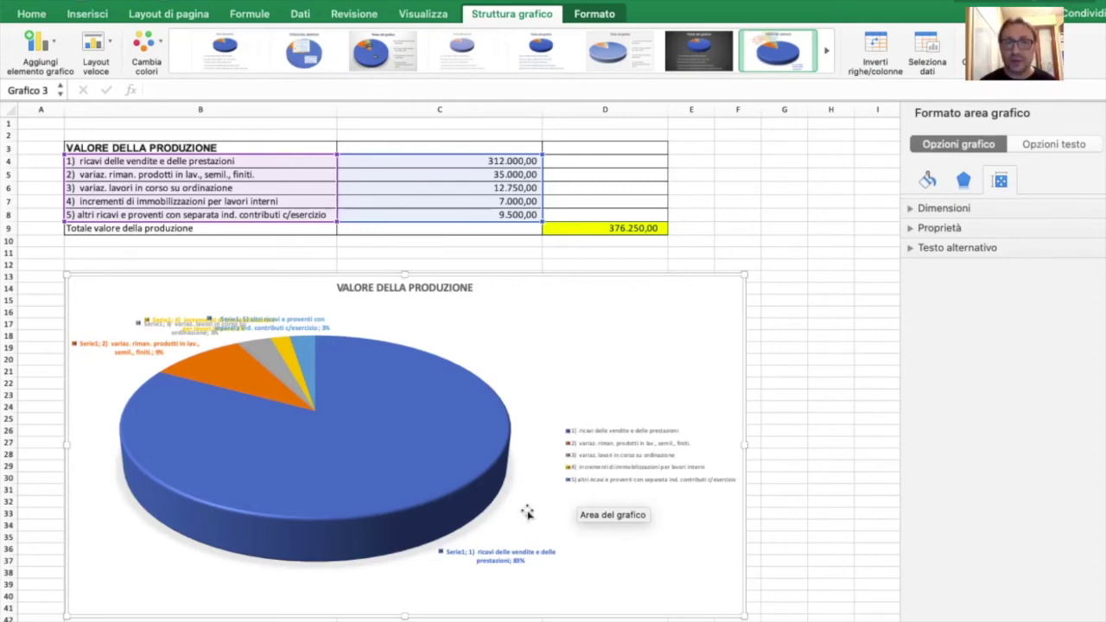
- Drag the small-slice labels apart: label 5 to the right, label 4 up, label 3 left
click(290, 326)
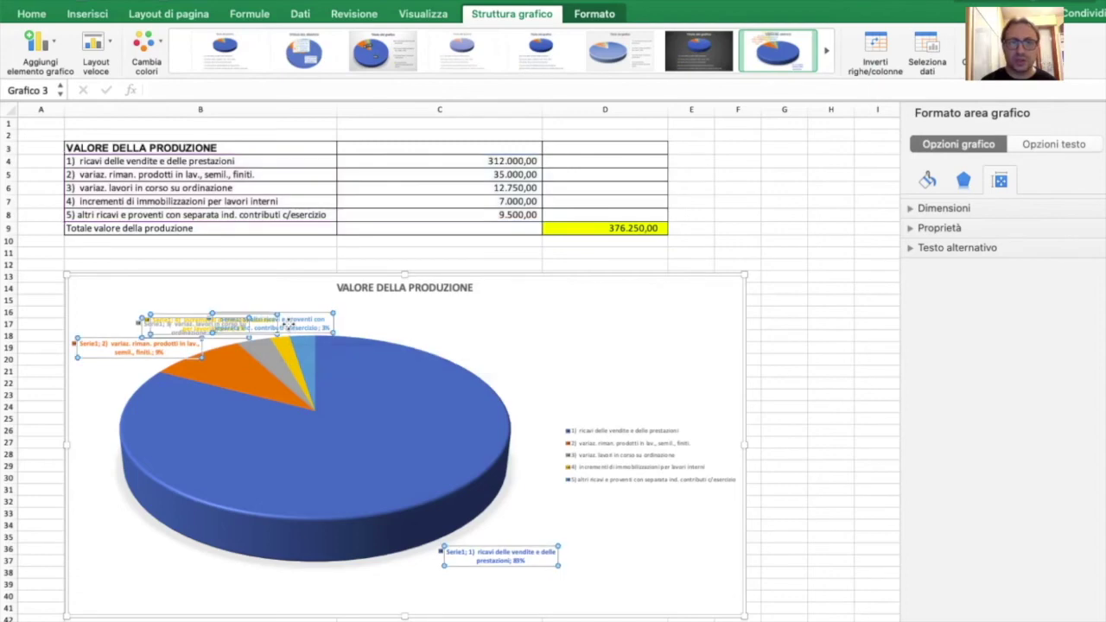
click(293, 325)
drag(293, 325, 489, 303)
click(255, 319)
drag(255, 319, 284, 286)
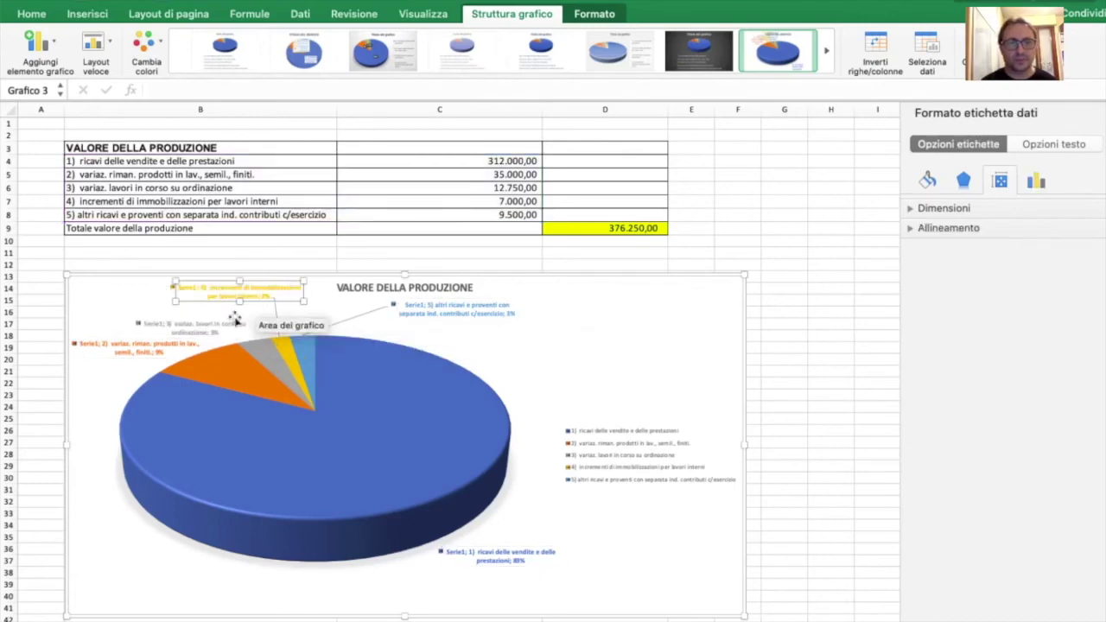
click(211, 334)
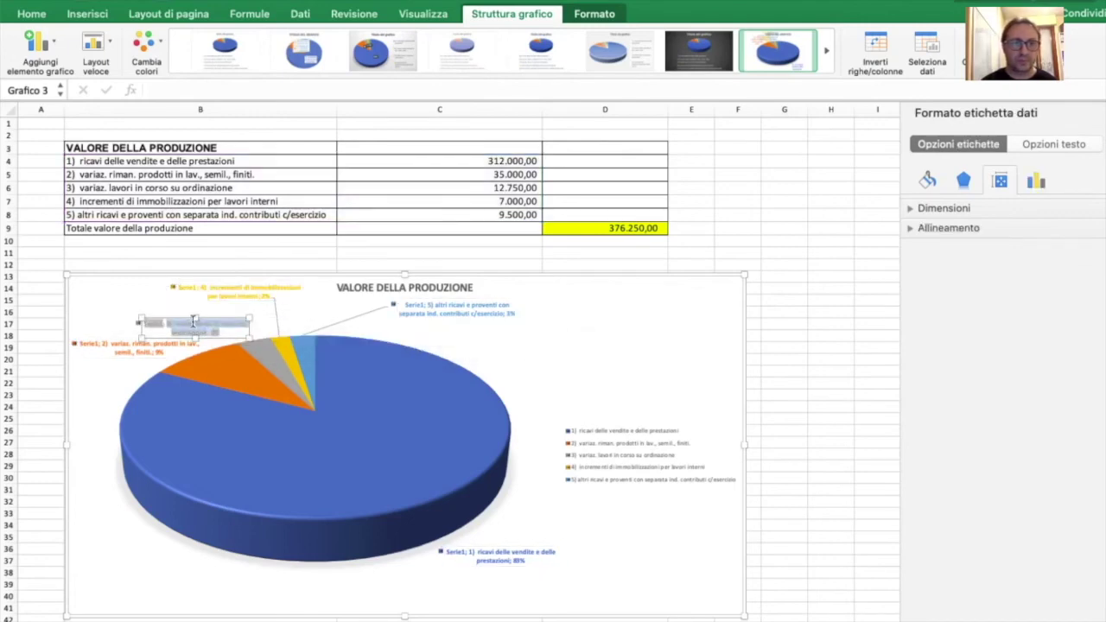
drag(219, 321, 173, 316)
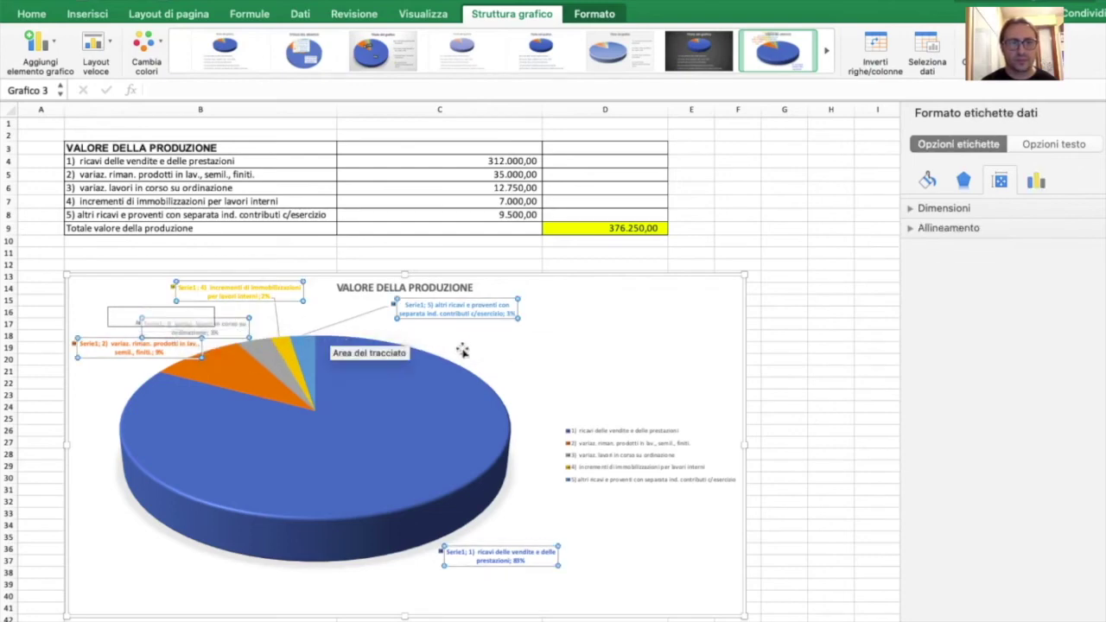
click(523, 354)
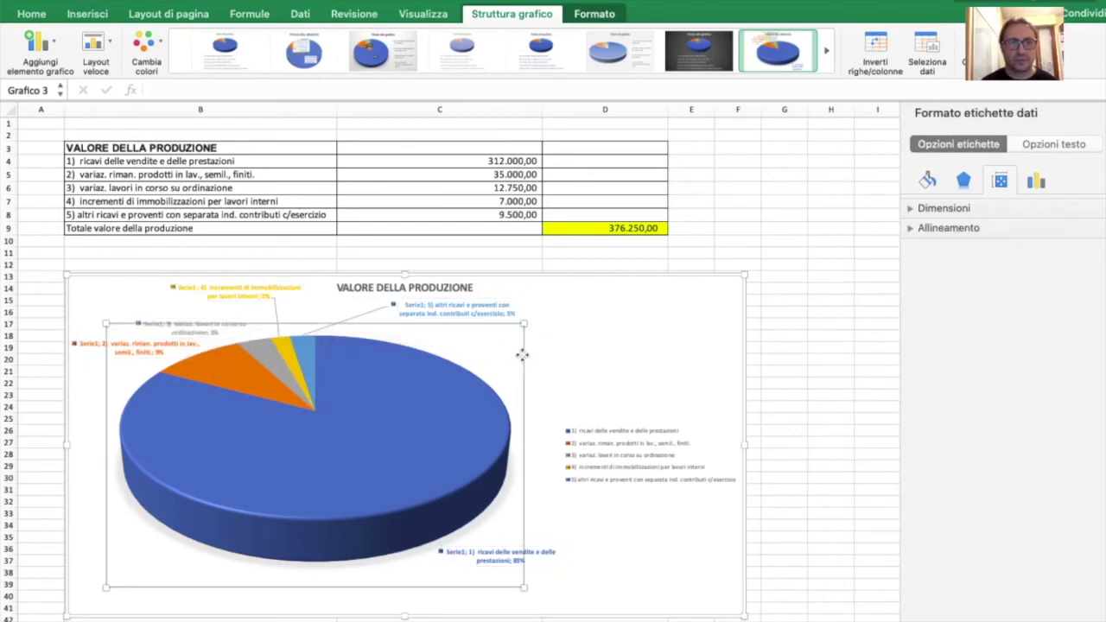
click(590, 353)
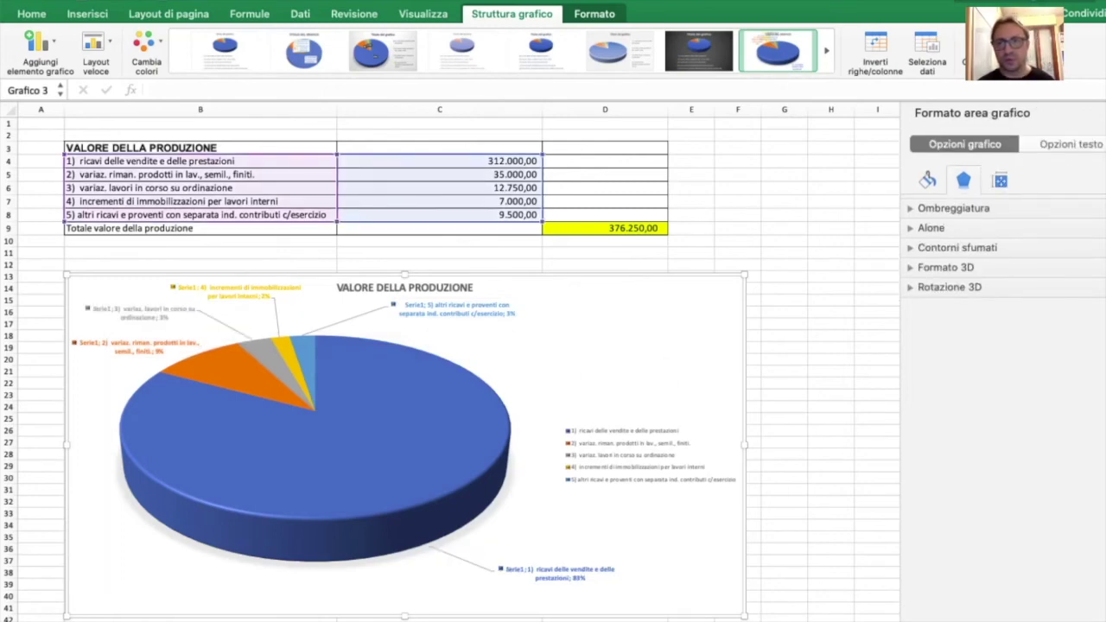
- Drag the pie slices outward to explode them, then shrink the chart back beneath the table
drag(101, 618, 1013, 147)
click(502, 383)
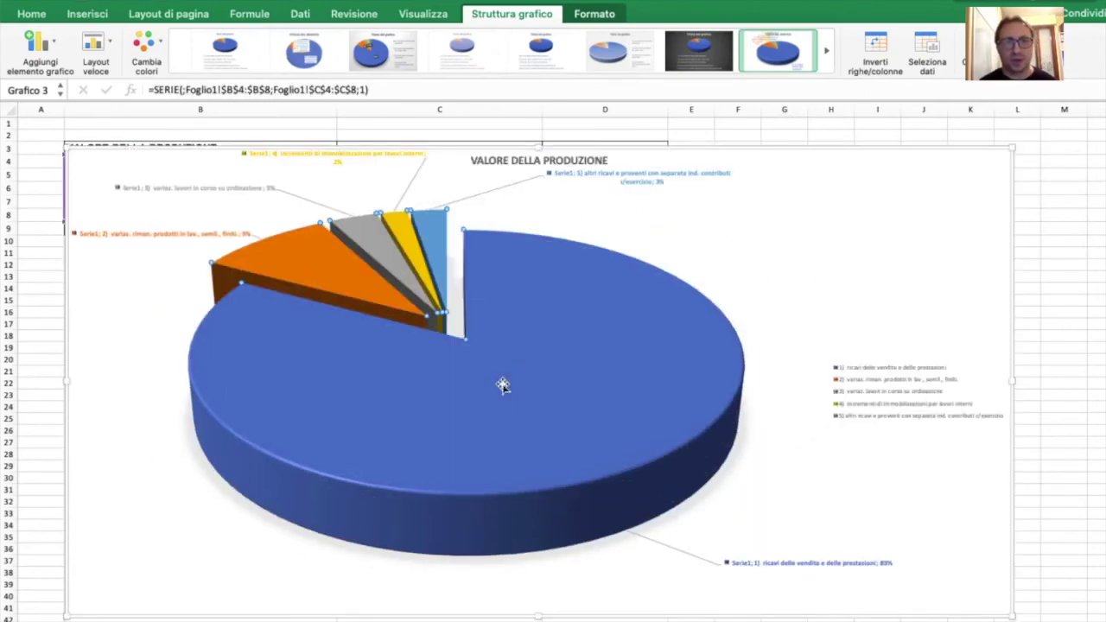
mouse_move(446, 394)
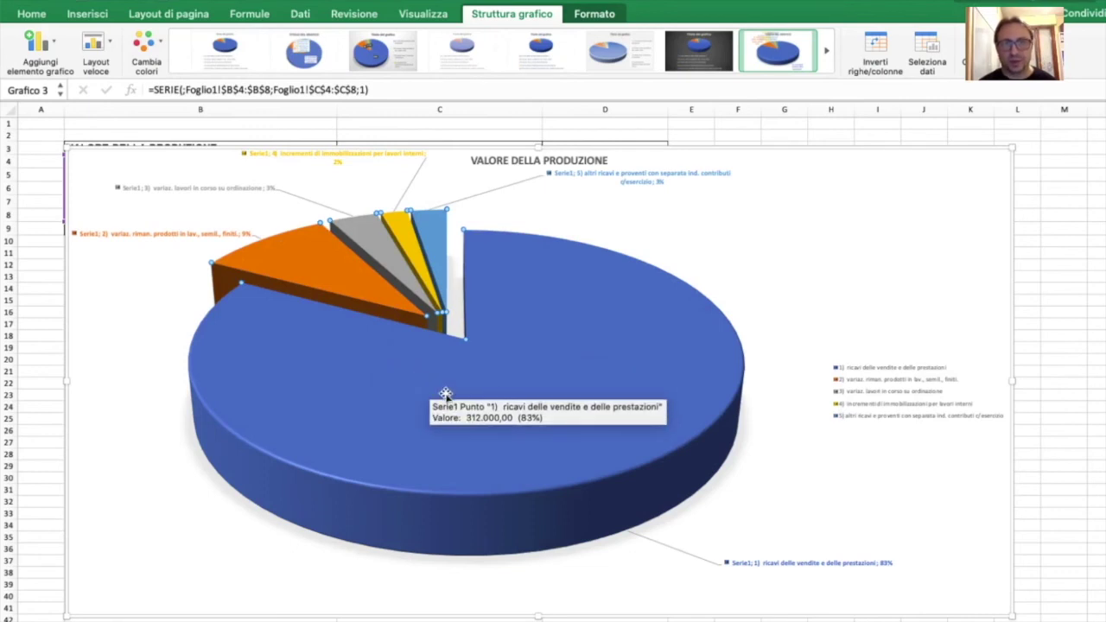
click(510, 233)
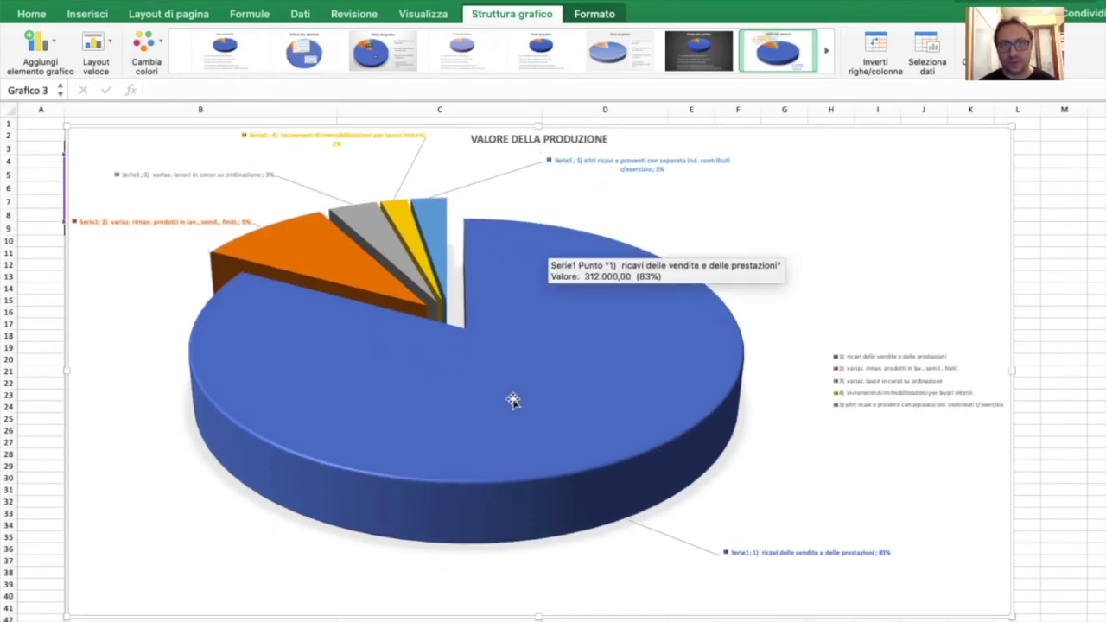
click(514, 400)
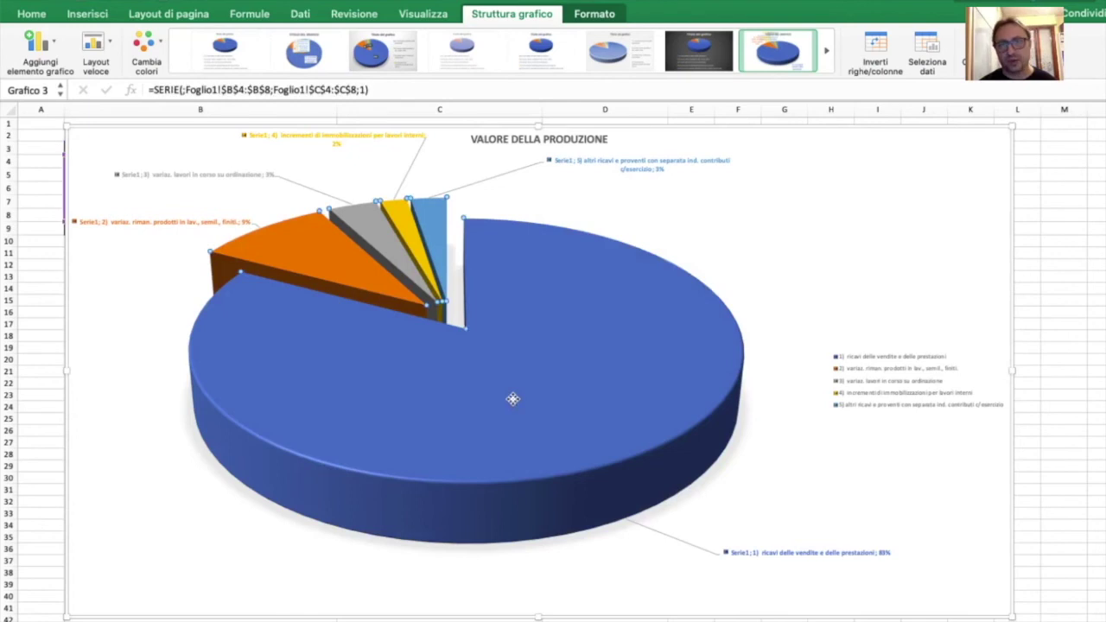
drag(513, 400, 545, 451)
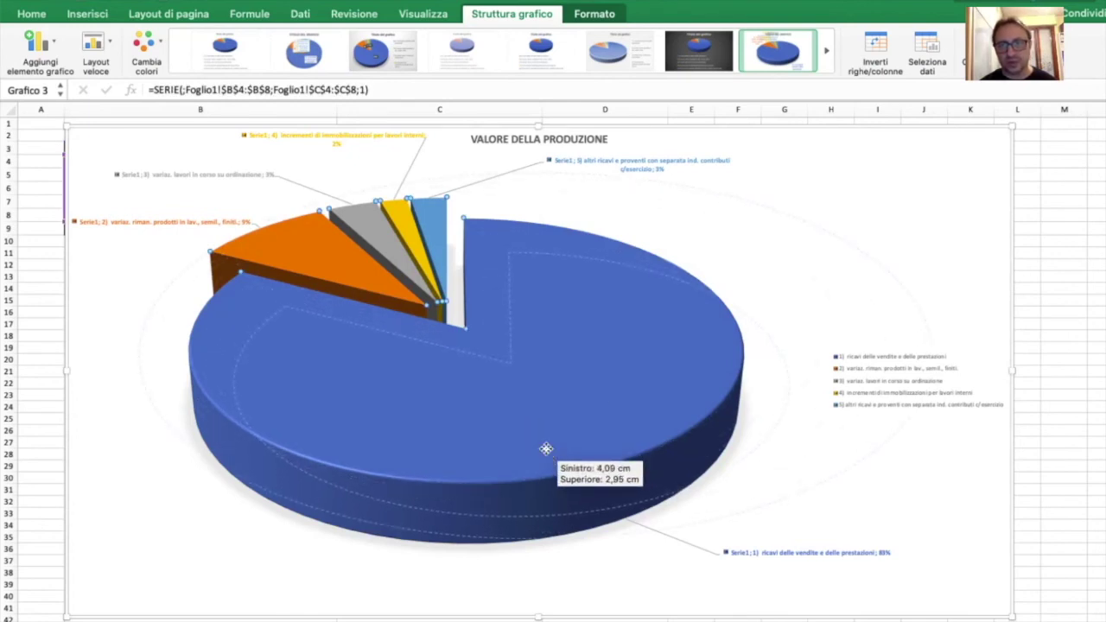
drag(545, 448, 546, 448)
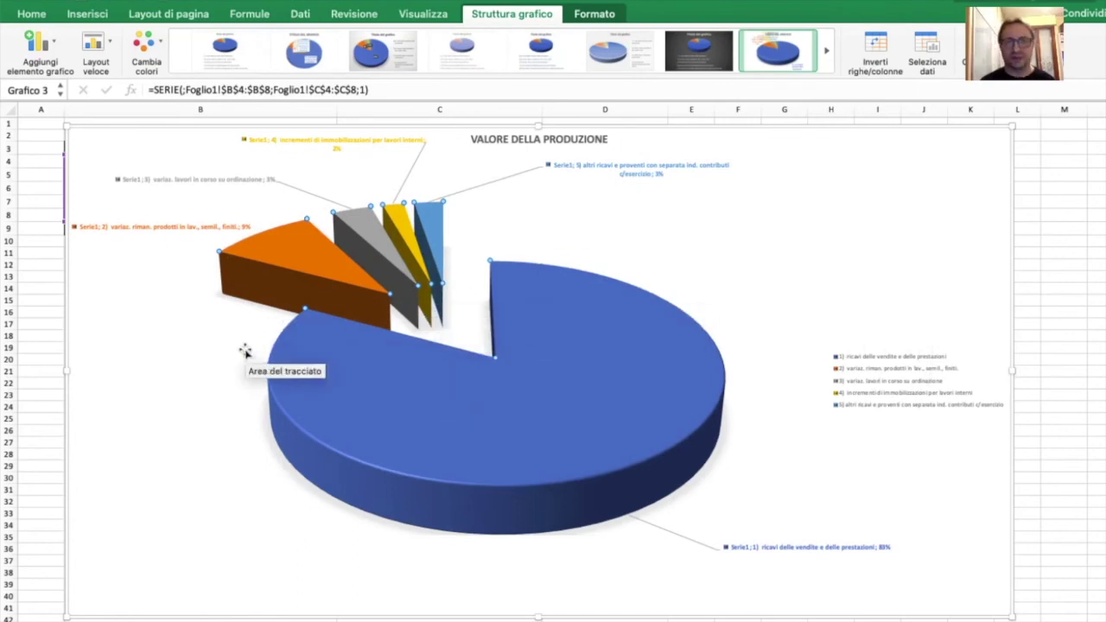
drag(1013, 125, 712, 302)
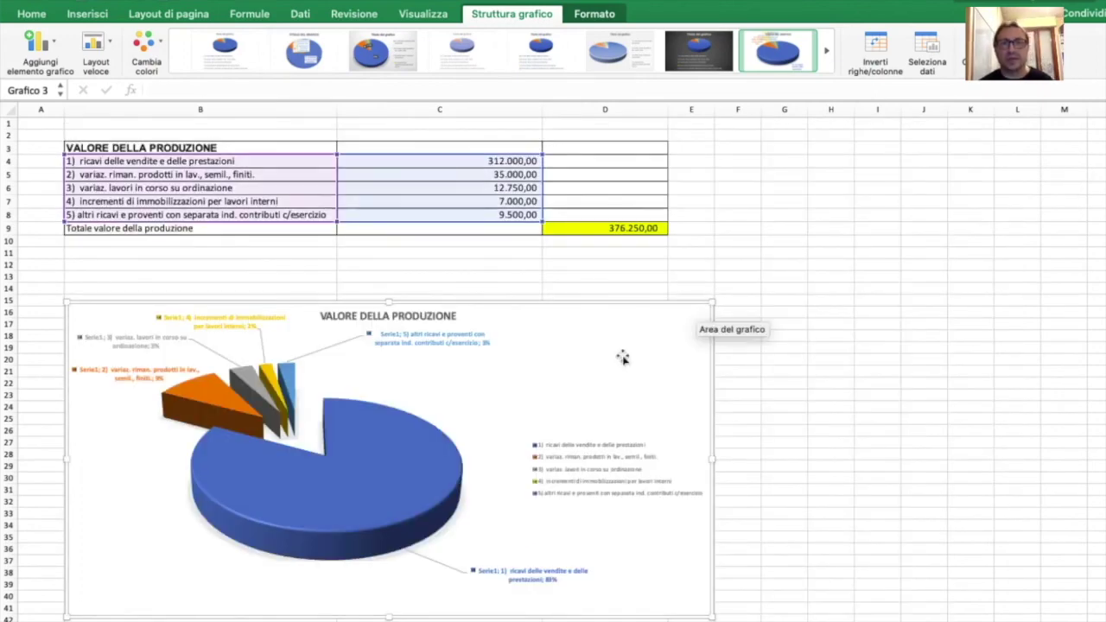